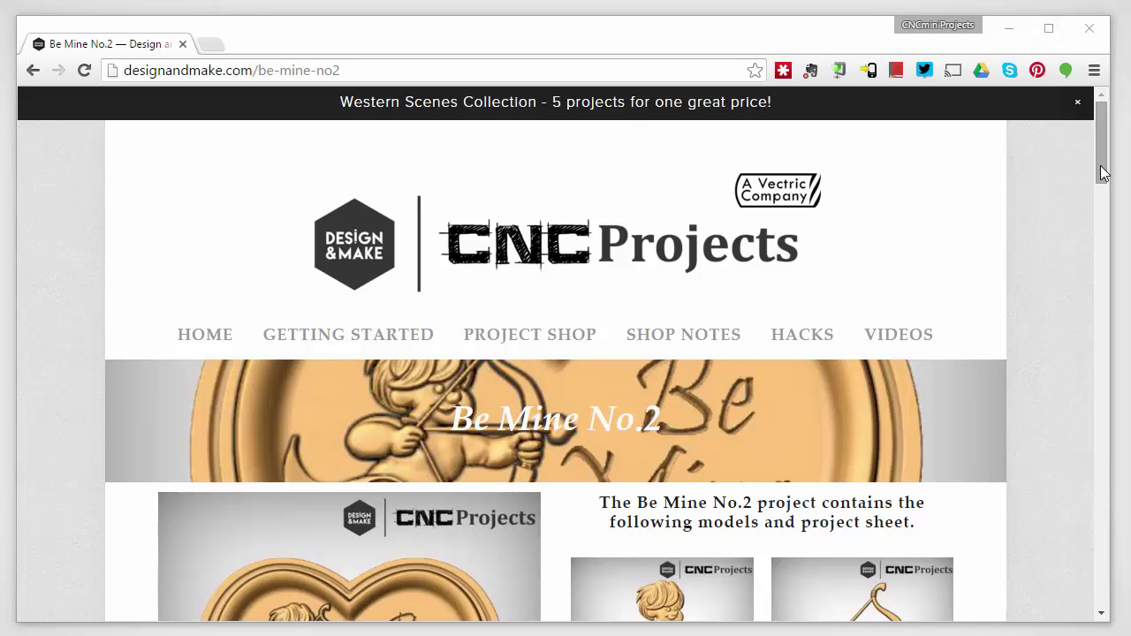
Step: Scroll the Be Mine No.2 project page and enlarge the 'Love You Forever!' banner image
drag(1103, 173, 1102, 227)
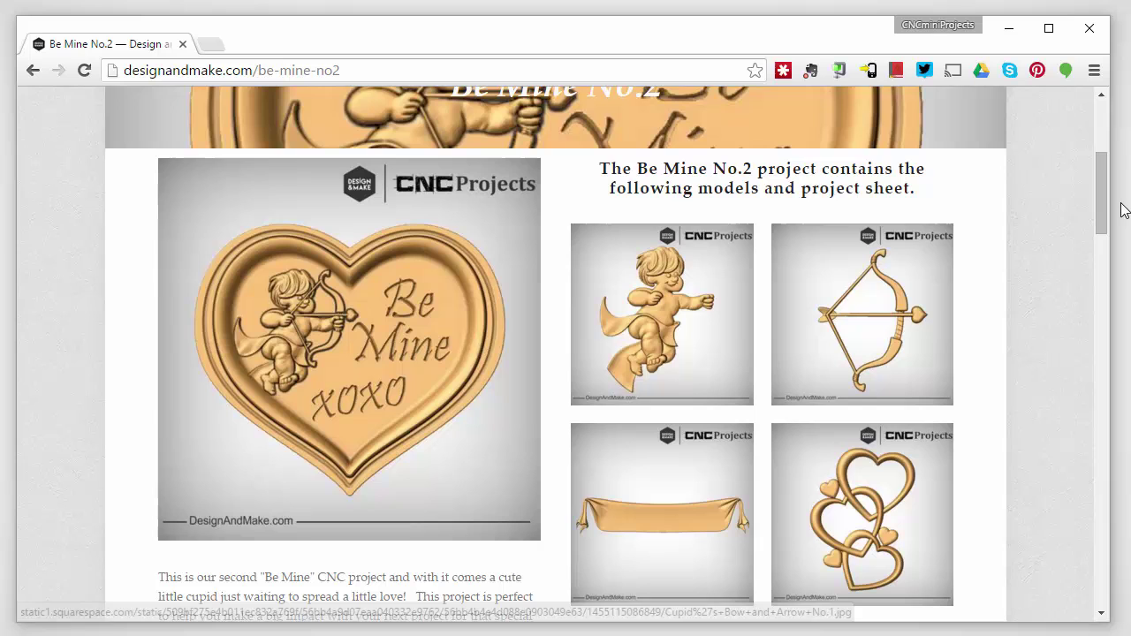
drag(1103, 220, 1101, 283)
click(248, 442)
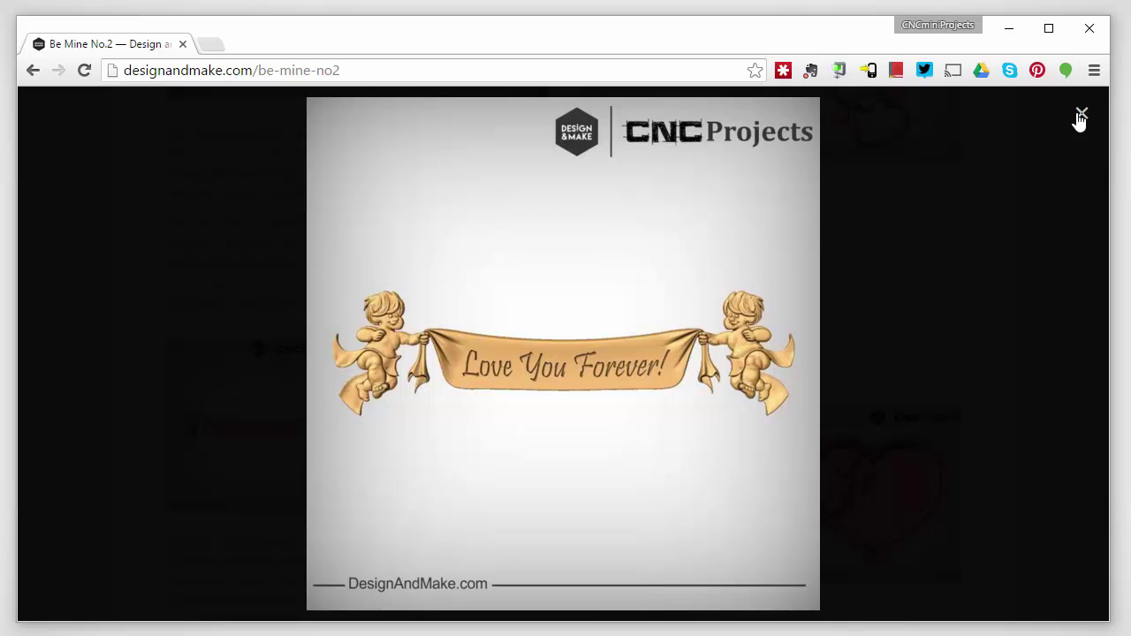
Step: Close the banner image and start a new 6 × 6 inch, 0.75-inch-thick job at Very High resolution
click(1081, 118)
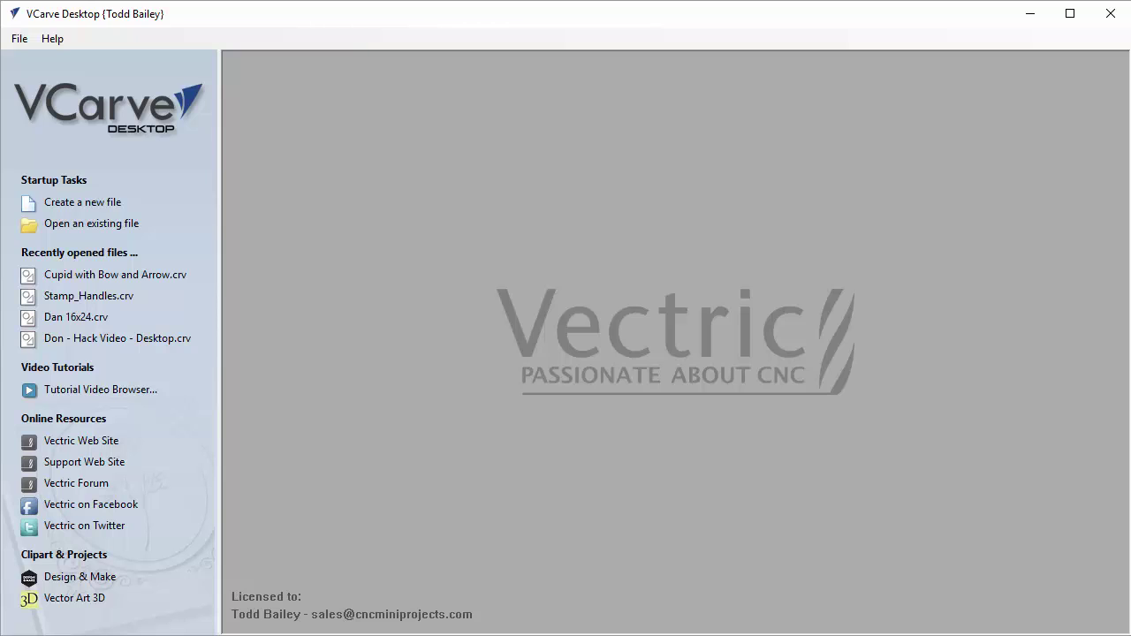
click(80, 203)
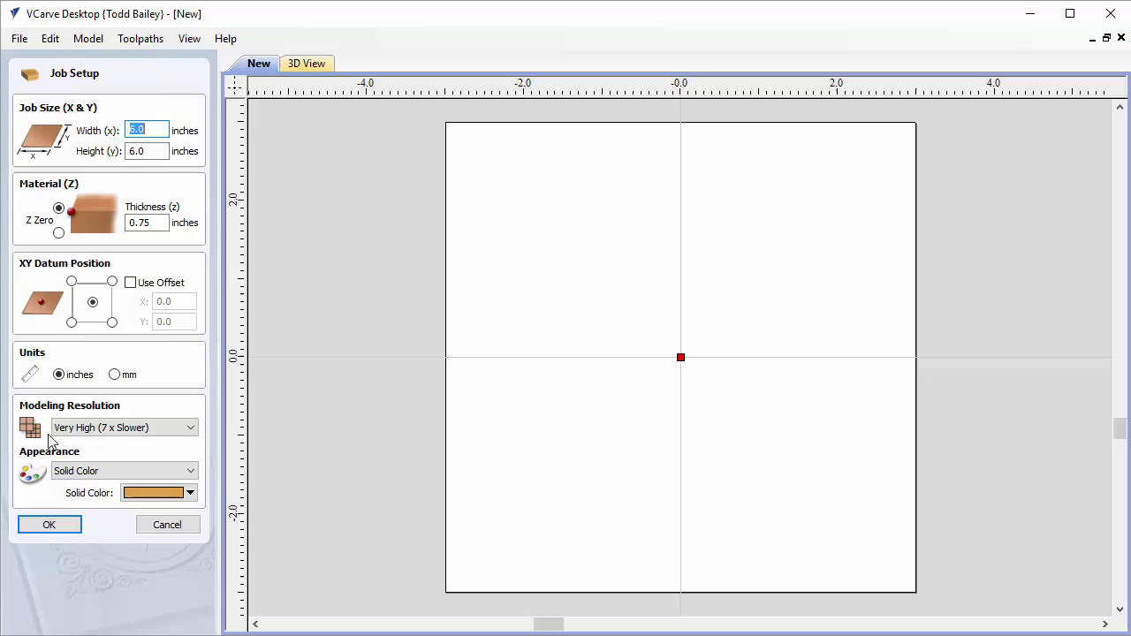
Step: Accept the job settings and add Cupid No.1 and Cupid's Bow and Arrow from Design&Make's Be Mine No.2 clipart
click(52, 528)
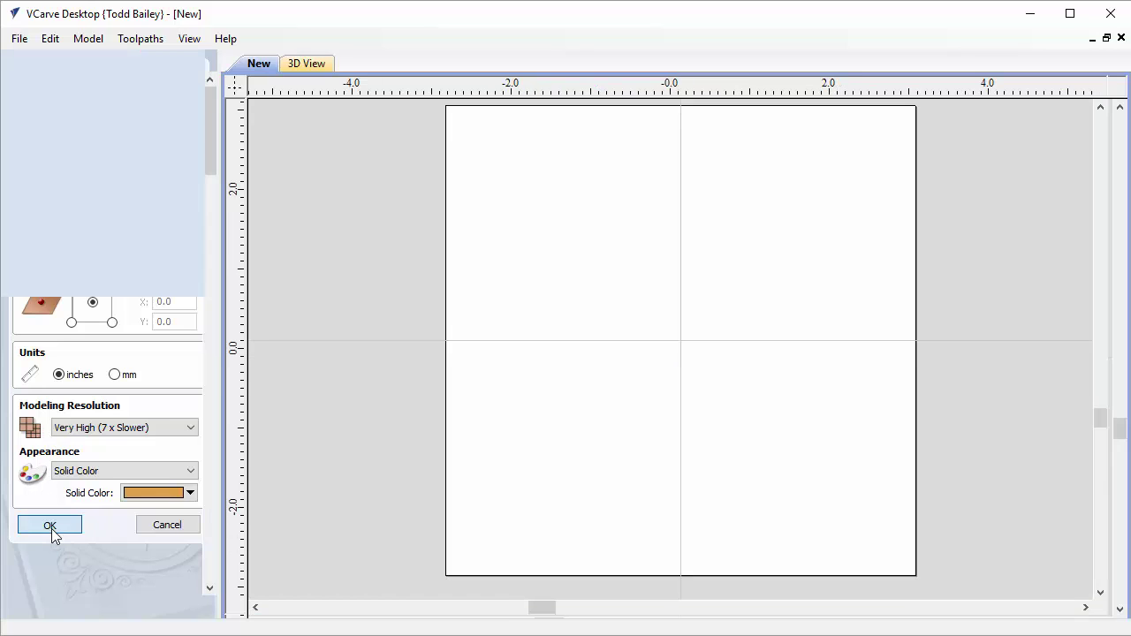
click(126, 605)
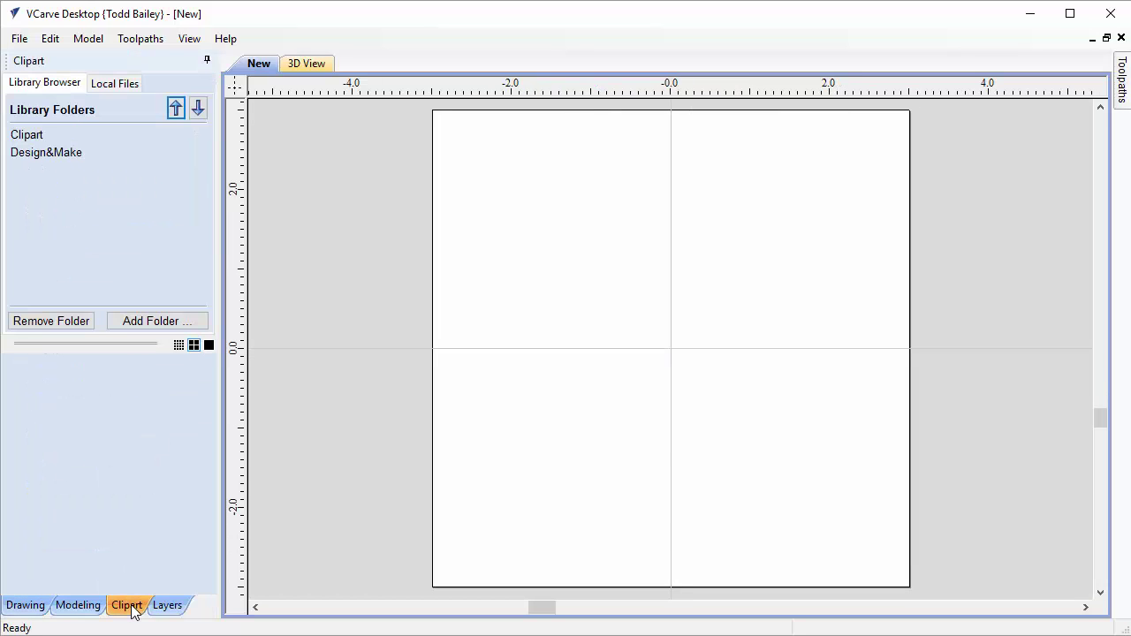
click(44, 152)
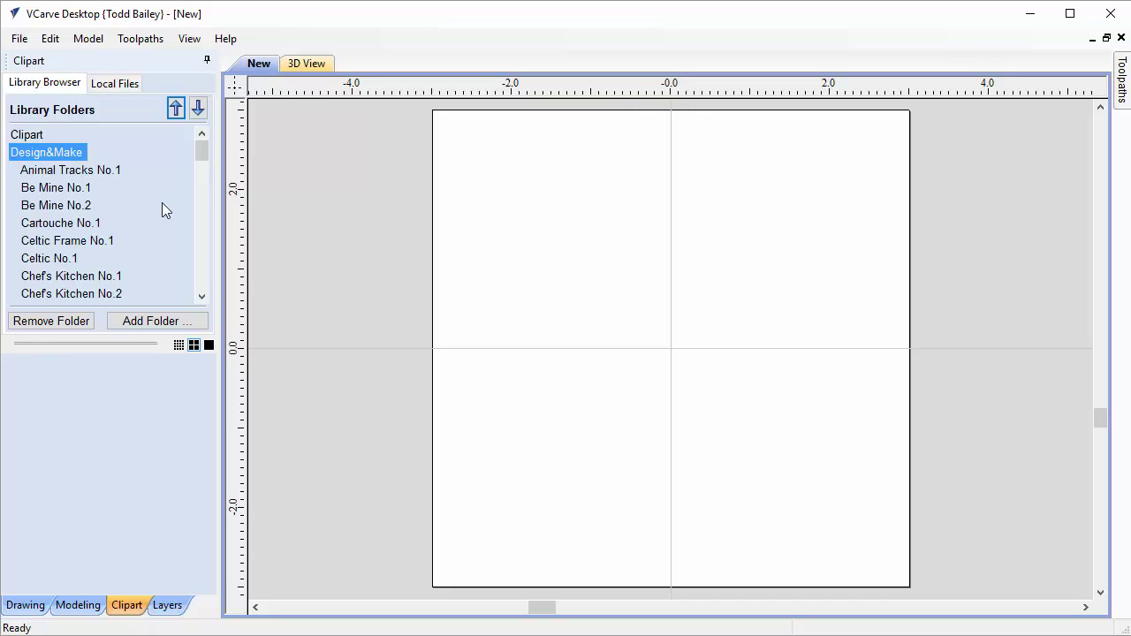
click(42, 212)
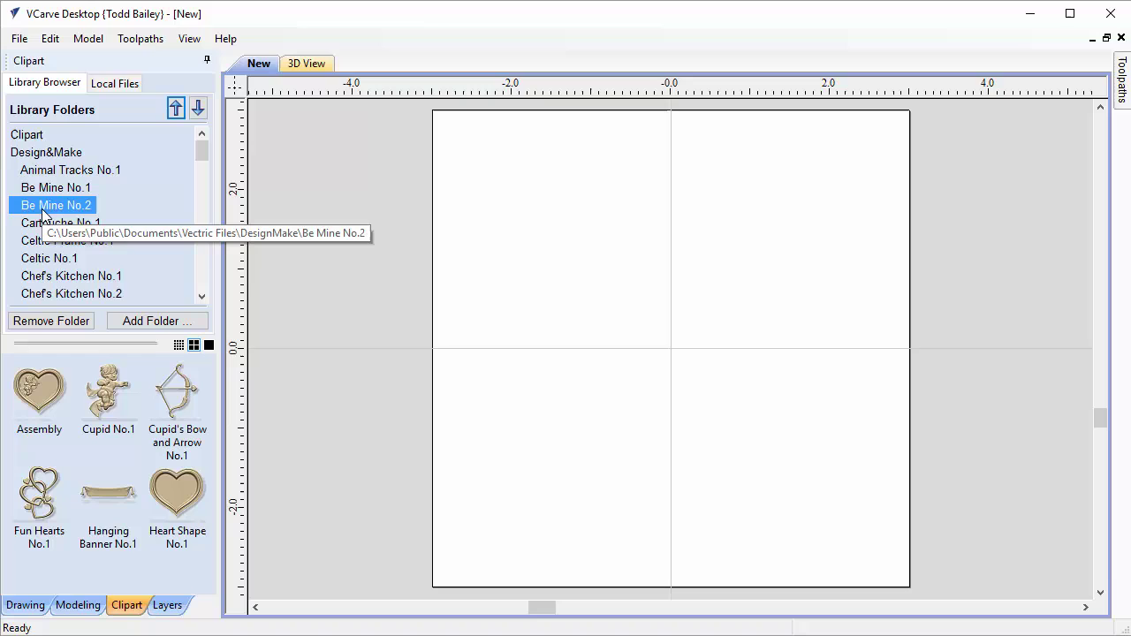
click(112, 406)
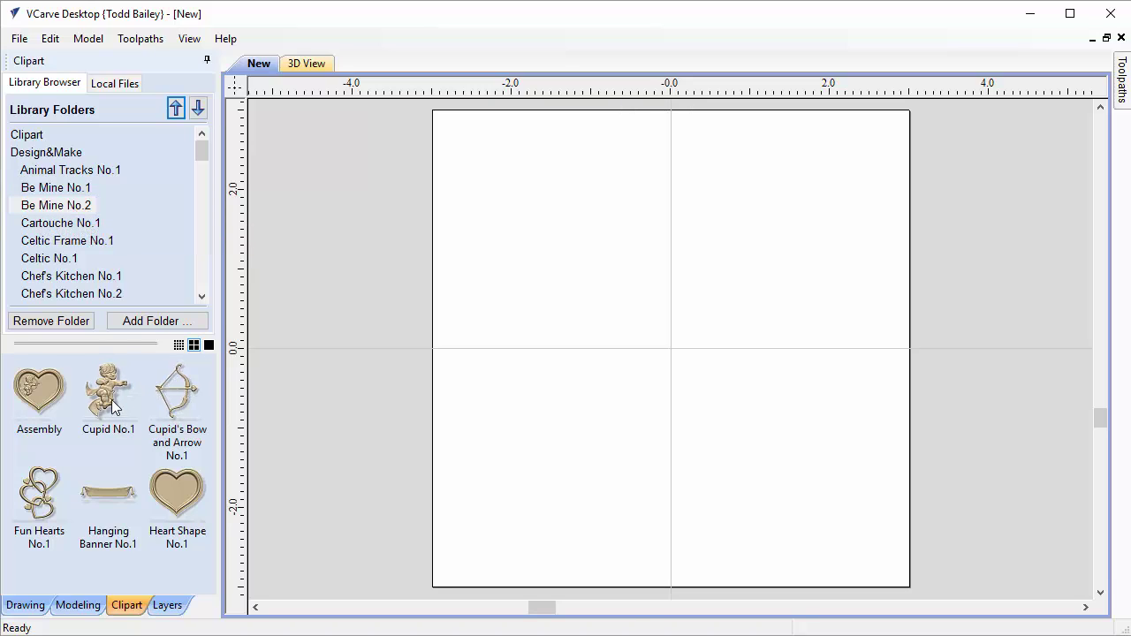
double_click(113, 407)
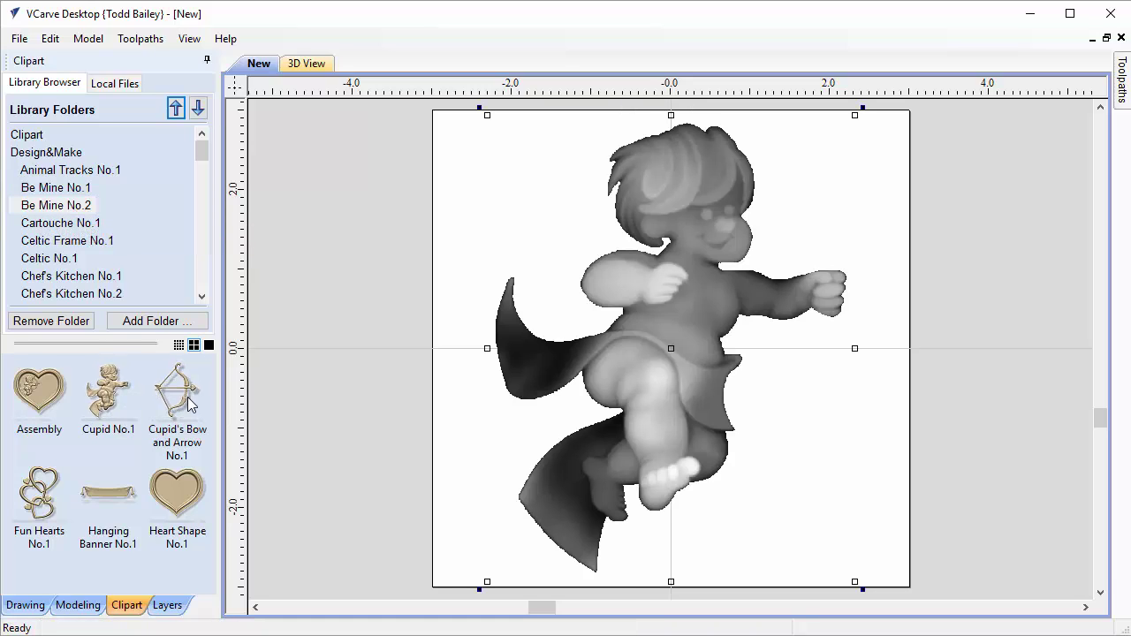
double_click(188, 404)
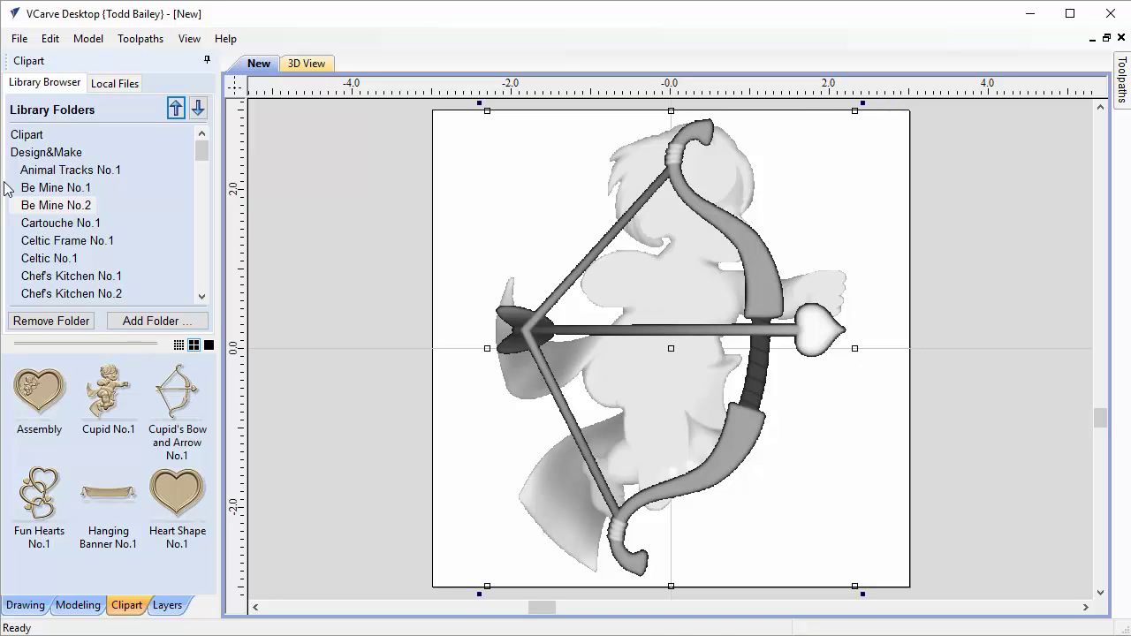
Step: In 3D view, scale the bow and arrow down and move it toward the cupid
click(305, 63)
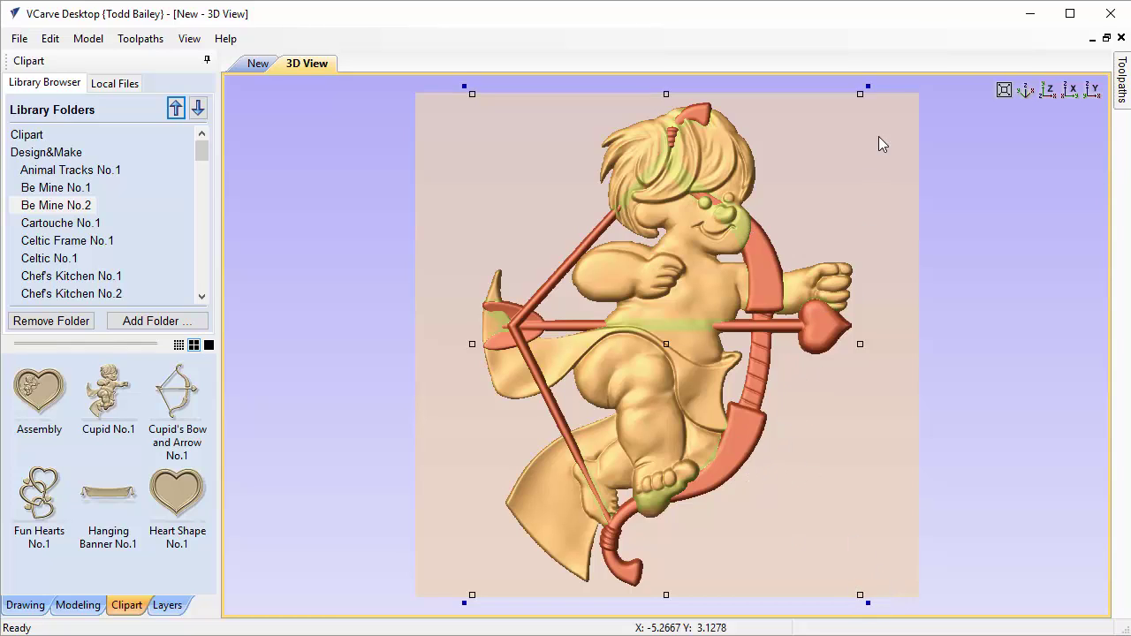
click(862, 596)
drag(862, 595, 708, 347)
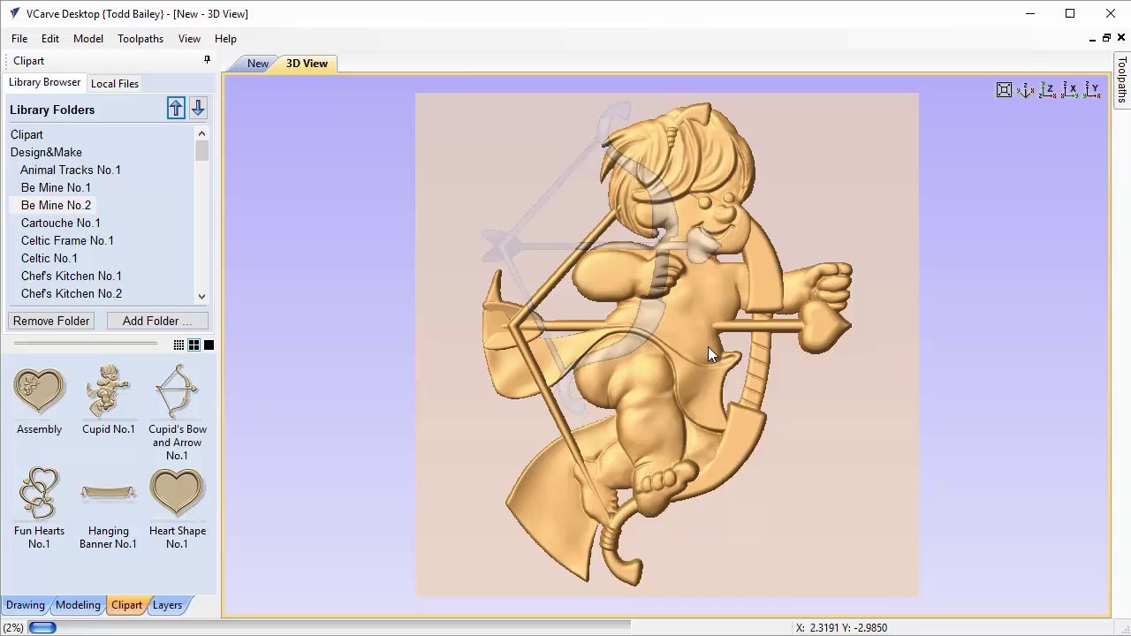
drag(601, 253, 765, 280)
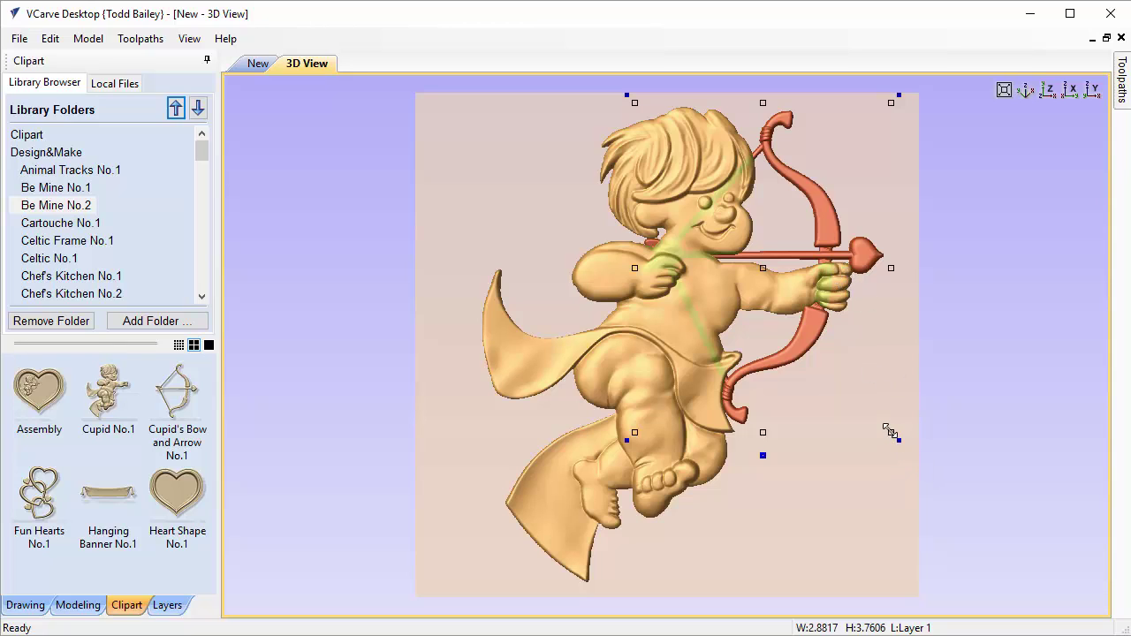
Step: Set the bow into Cupid's hands, nudging it up three times and back down once
click(889, 430)
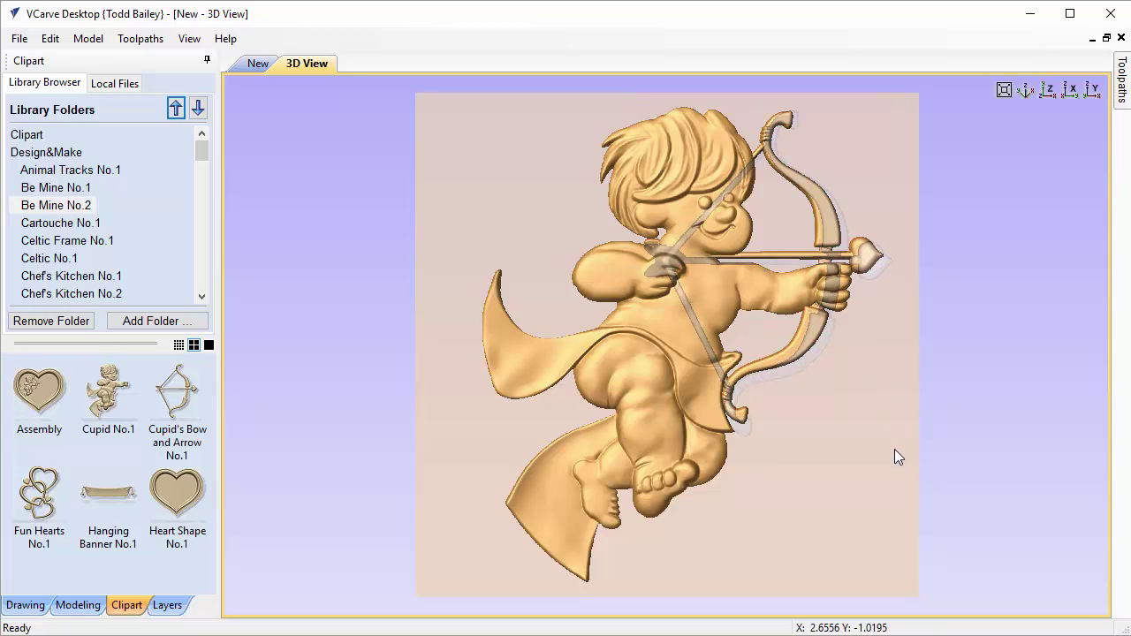
drag(898, 460, 898, 462)
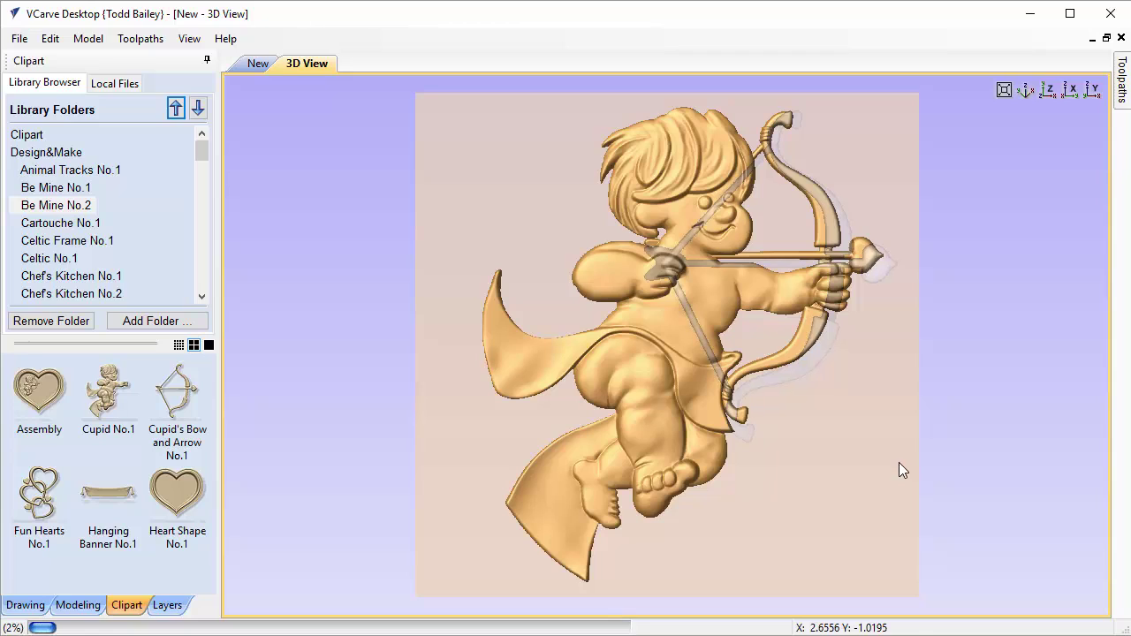
key(Up)
key(Up)
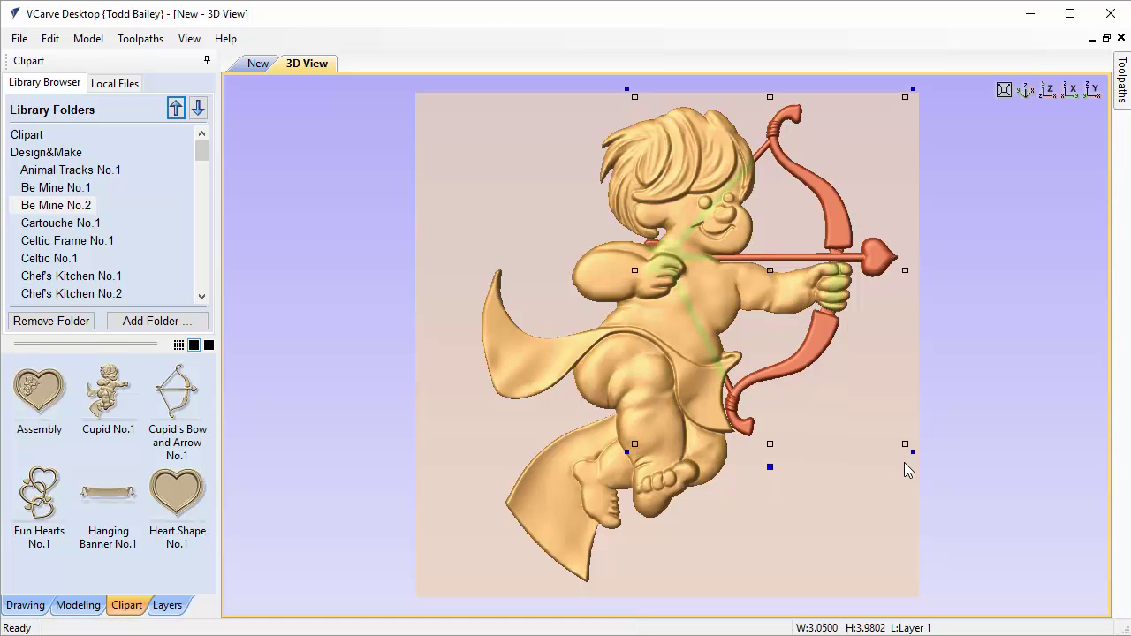
key(Up)
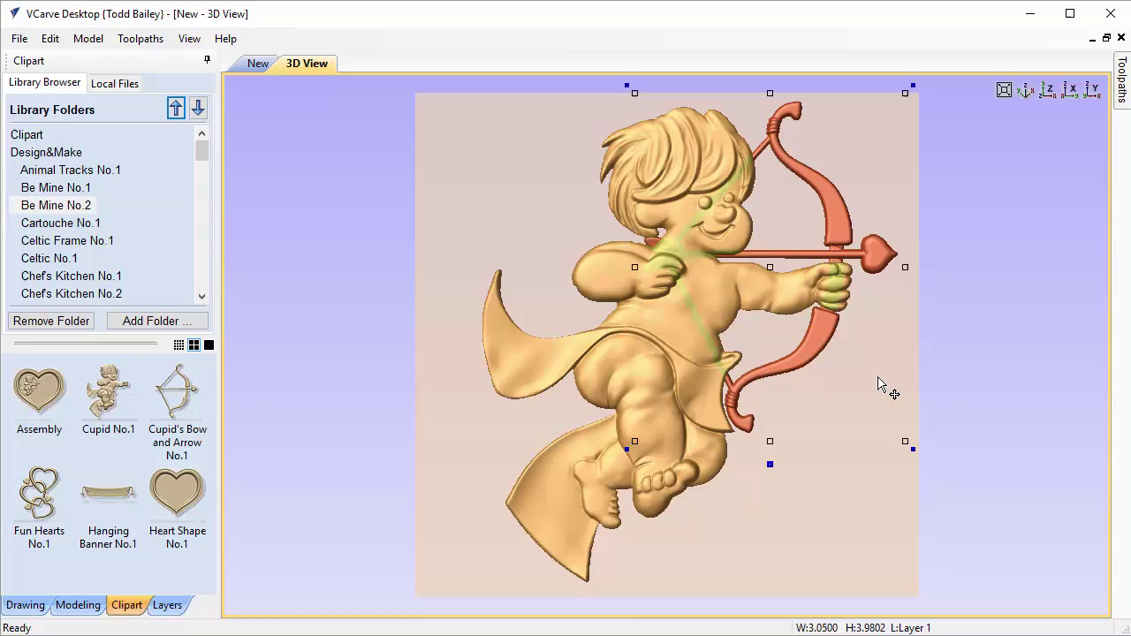
key(Up)
key(Down)
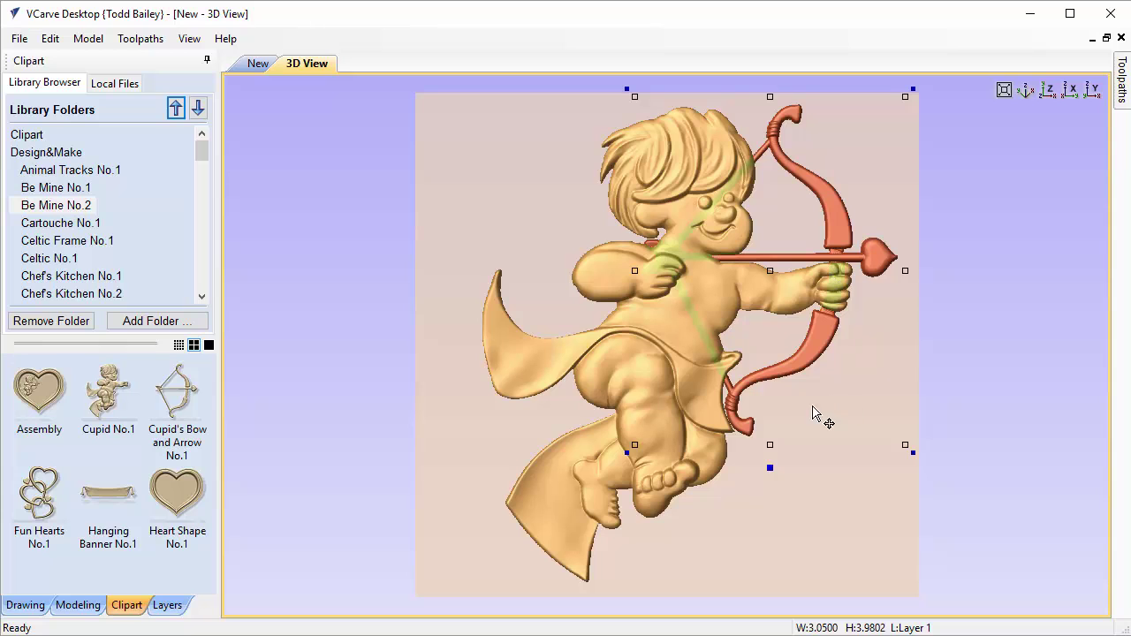
Step: Orbit and zoom the 3D view for an angled close-up of Cupid holding the bow
drag(788, 586, 619, 479)
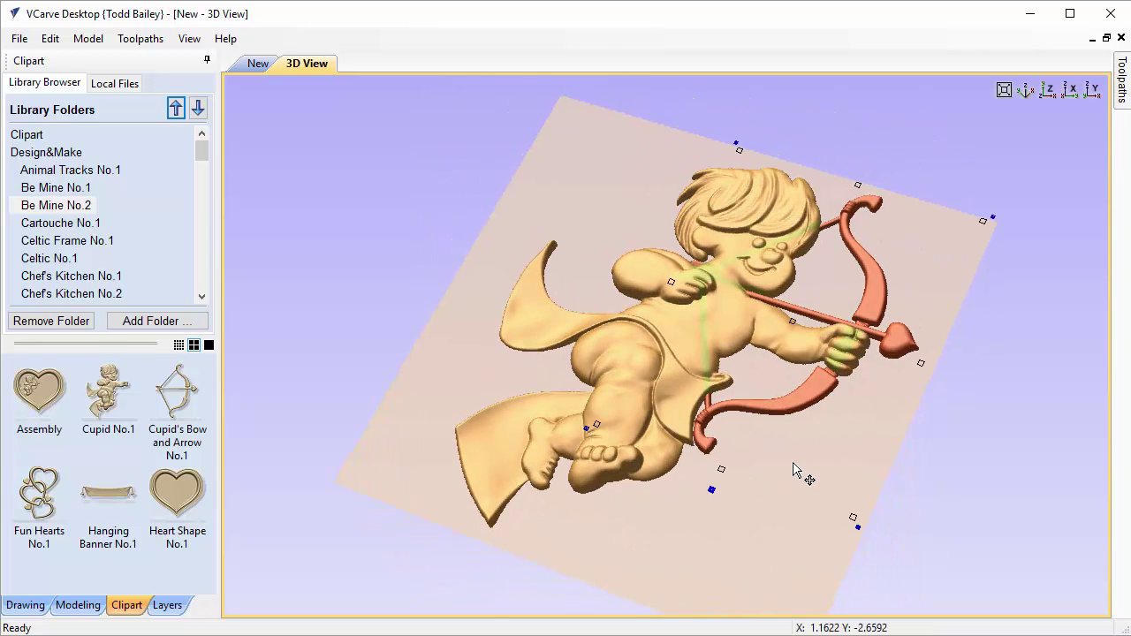
drag(816, 444, 873, 365)
scroll(872, 365, up, 5)
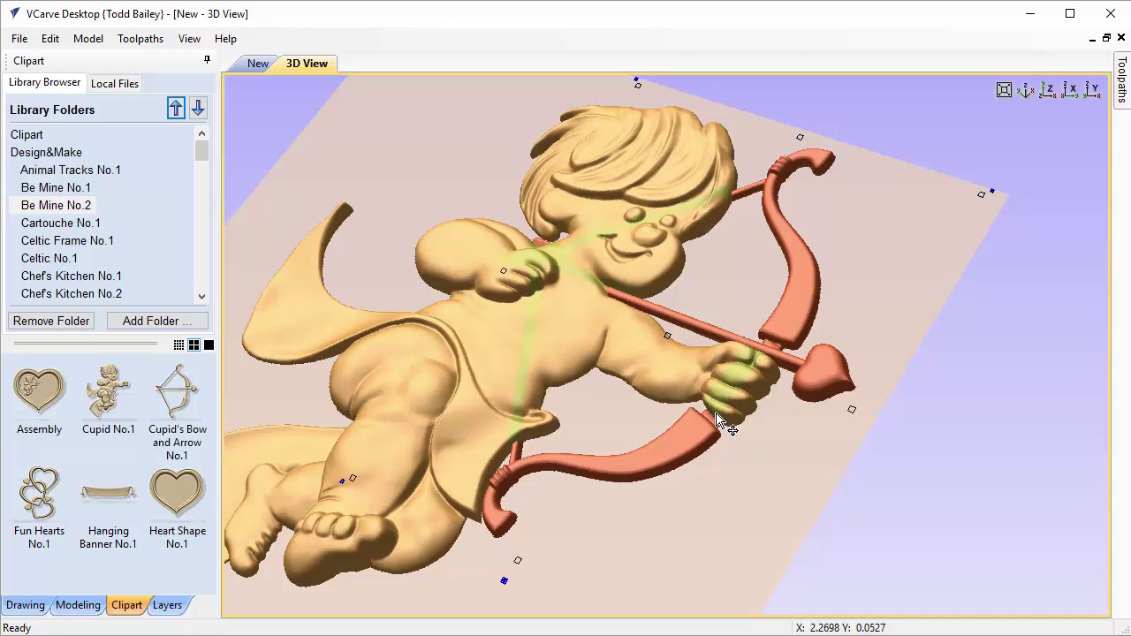
Step: Open the bow's combine settings and raise its base height slightly
click(513, 567)
drag(608, 537, 335, 93)
click(364, 150)
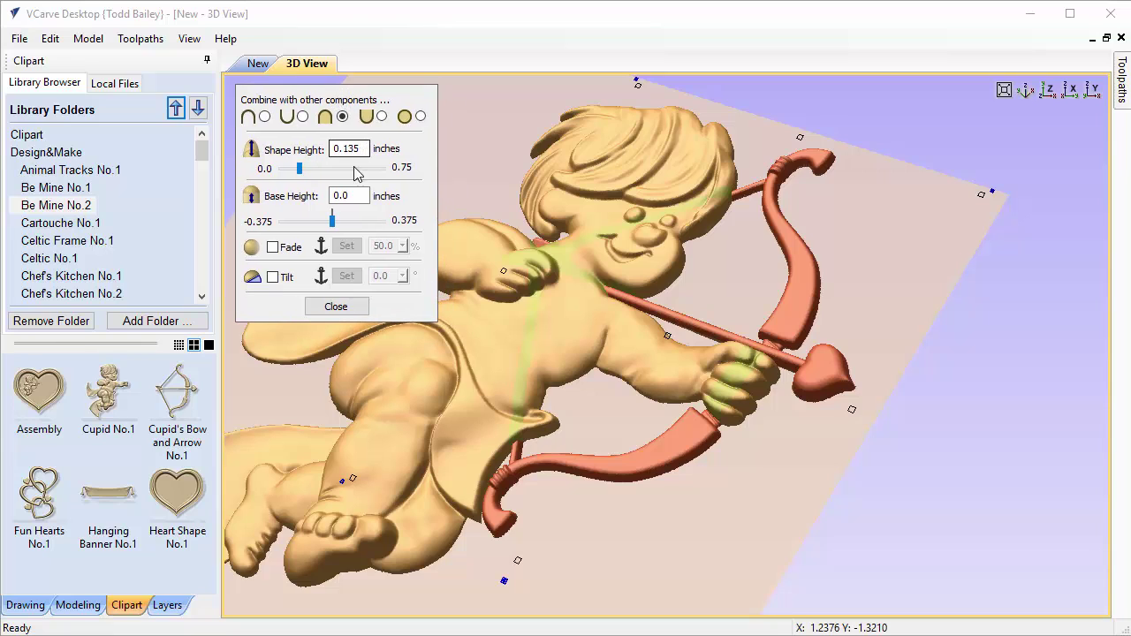
drag(332, 221, 352, 232)
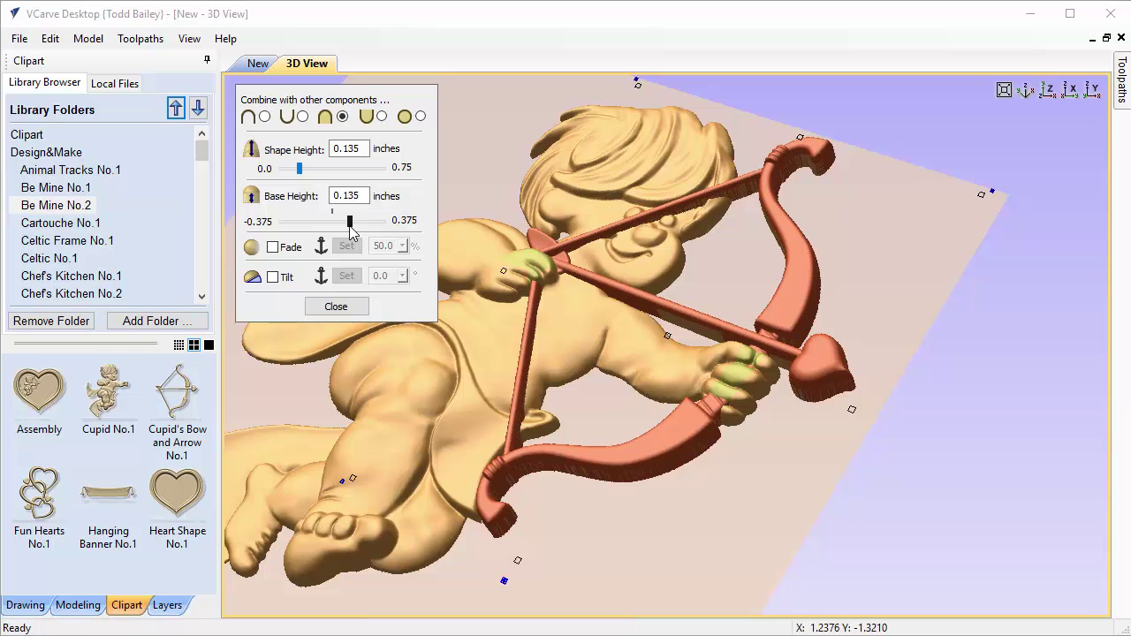
click(784, 480)
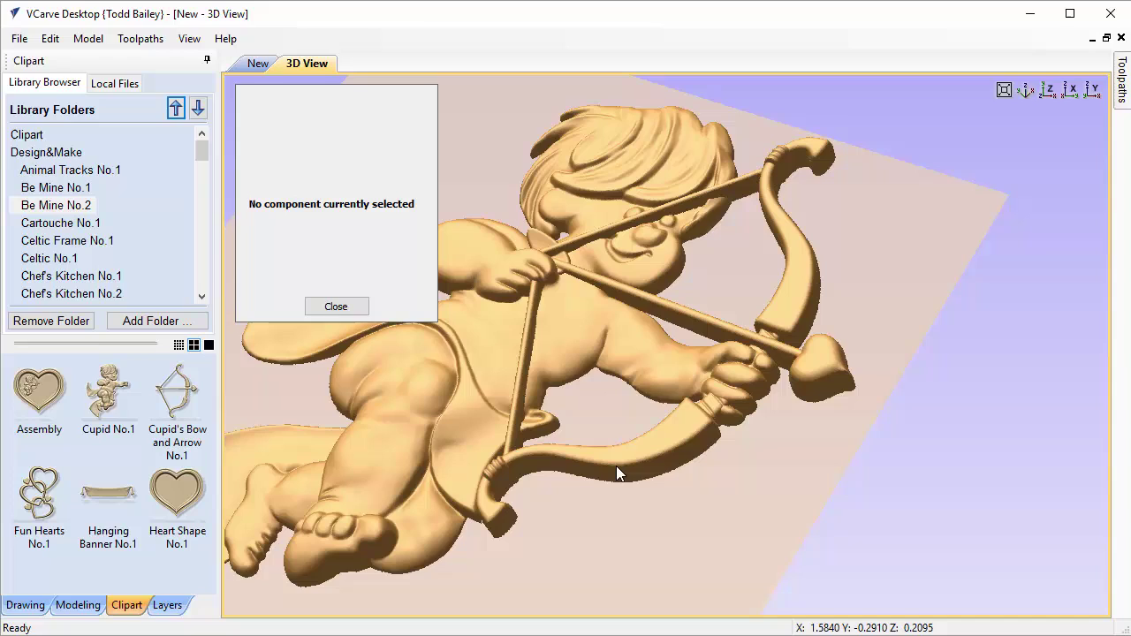
Step: Reselect the bow, set its base height to 0.075 inches, and orbit to check it
click(684, 427)
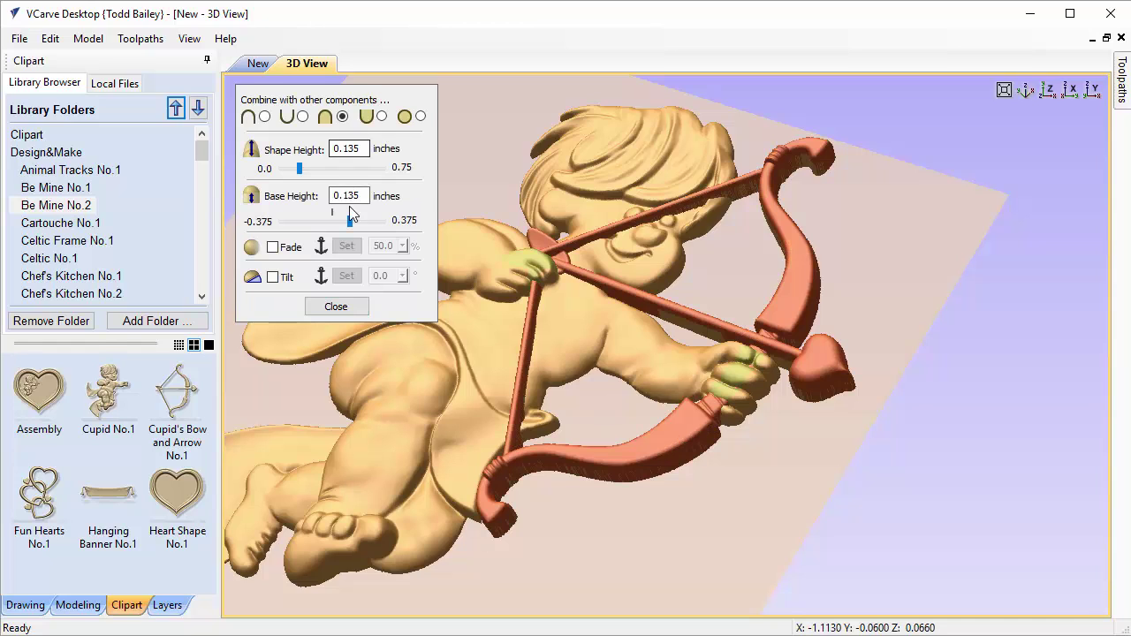
drag(350, 219, 343, 226)
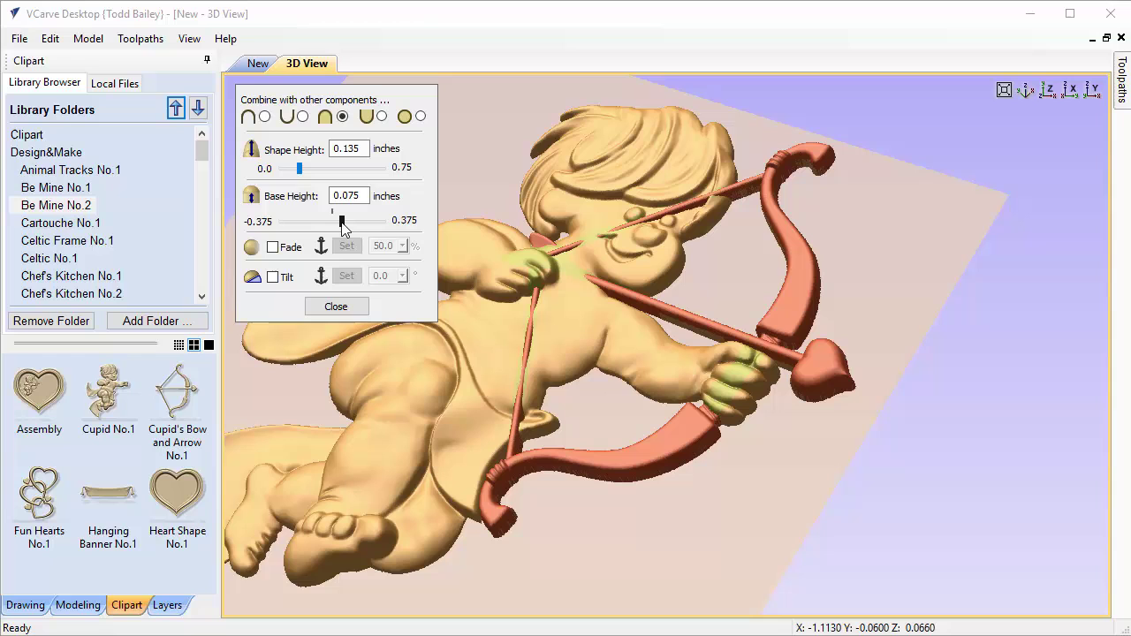
drag(588, 468, 718, 395)
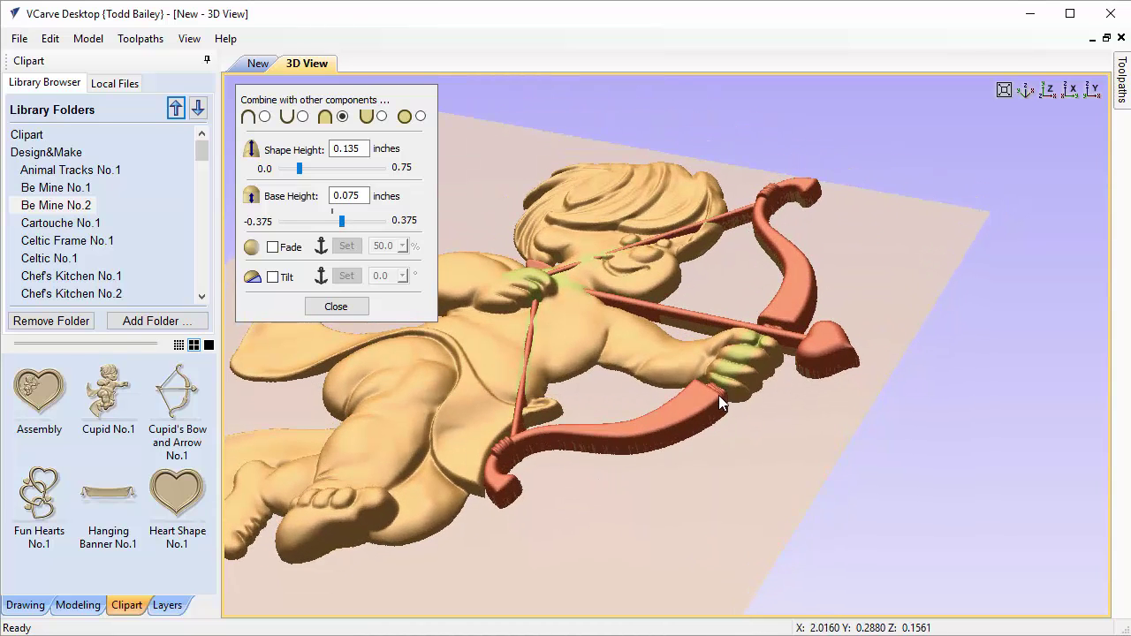
click(349, 202)
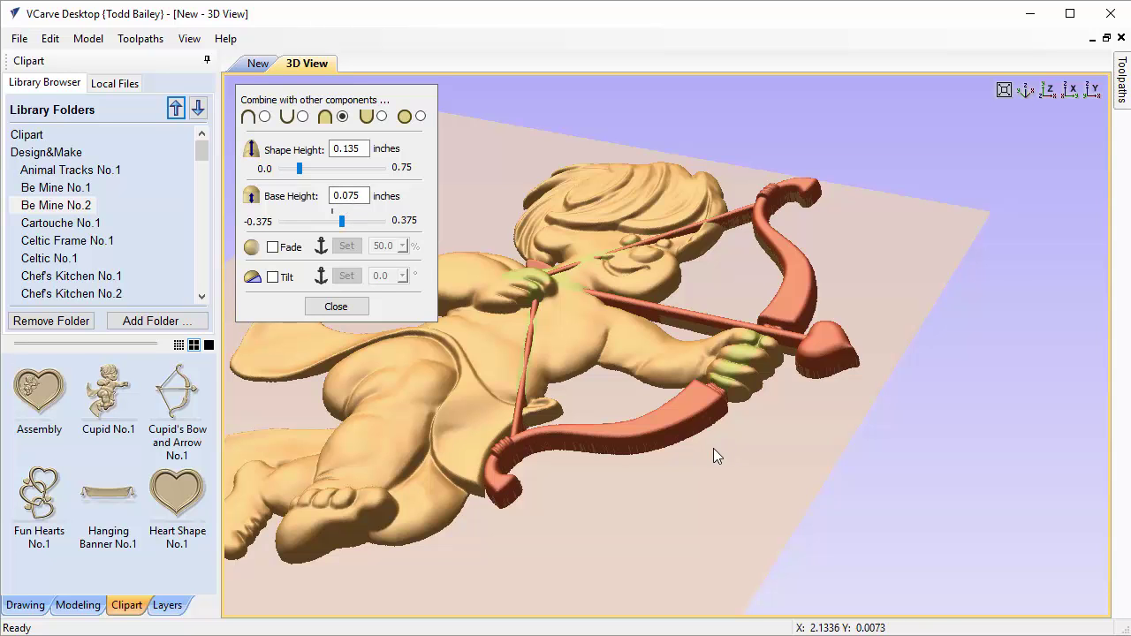
drag(713, 449, 1057, 156)
Step: Tilt the bow and arrow 1 degree between the arrow tip and Cupid's hand
click(1050, 91)
scroll(837, 260, up, 3)
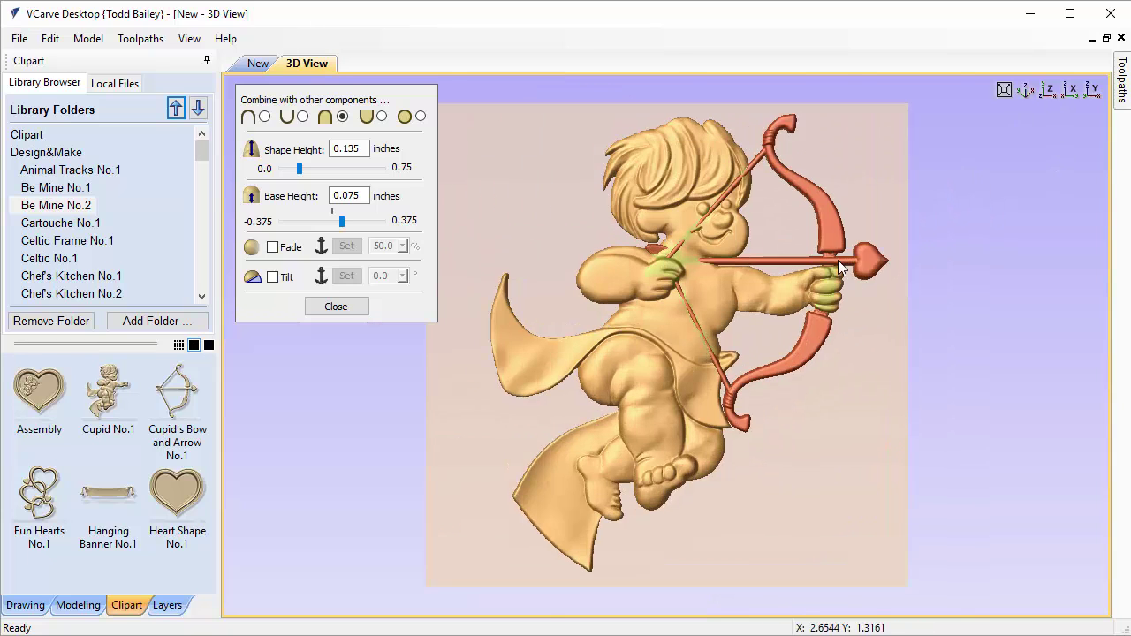
scroll(843, 444, down, 3)
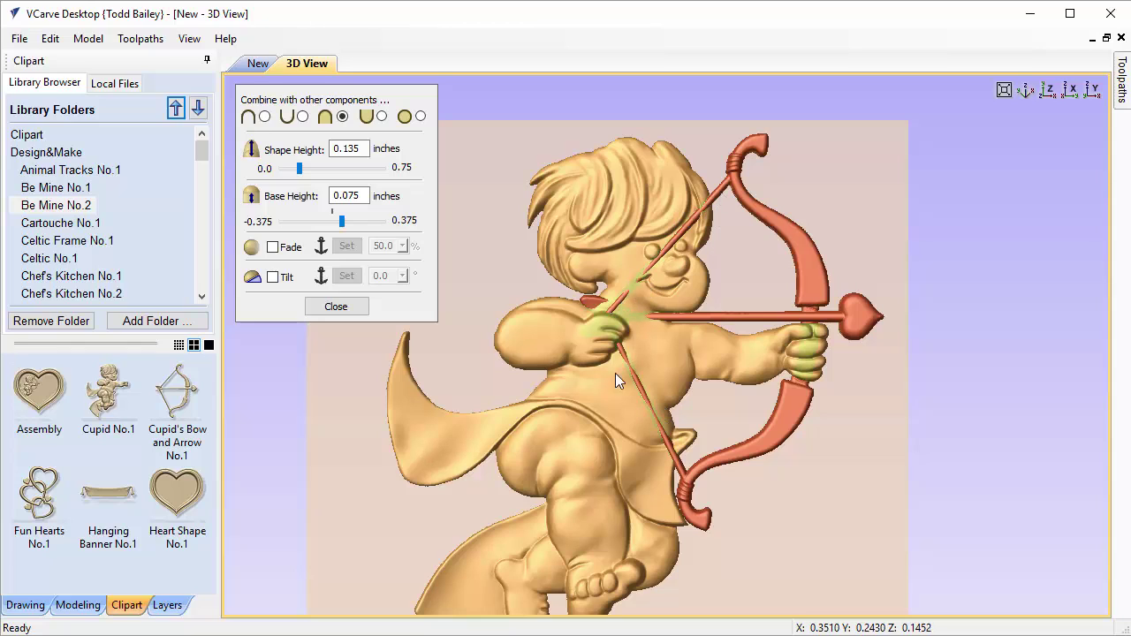
click(274, 279)
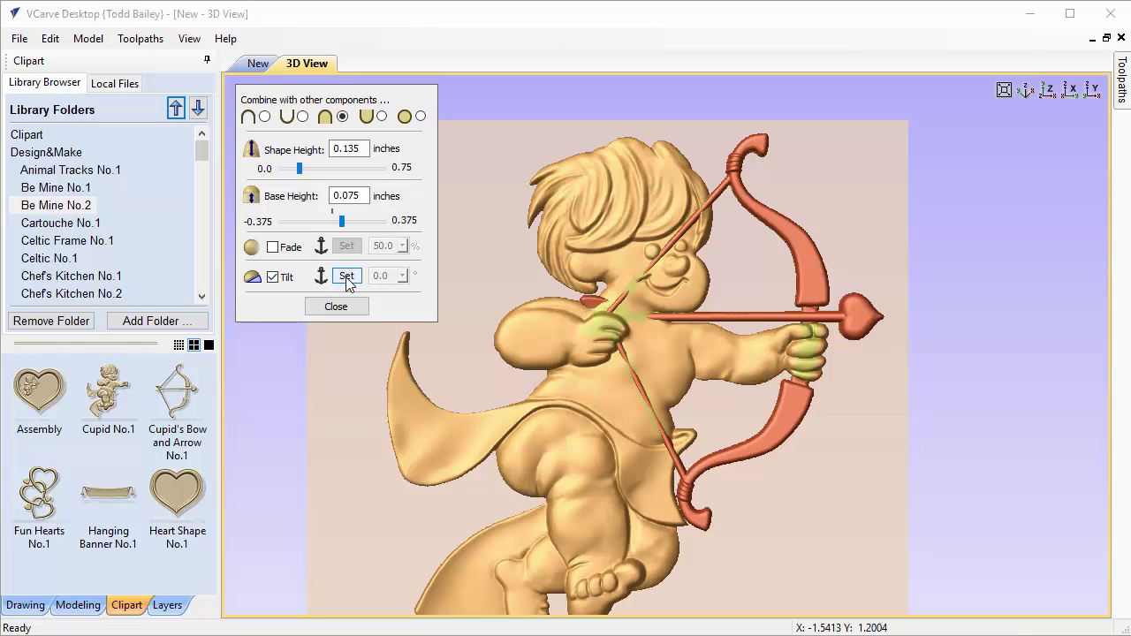
click(347, 277)
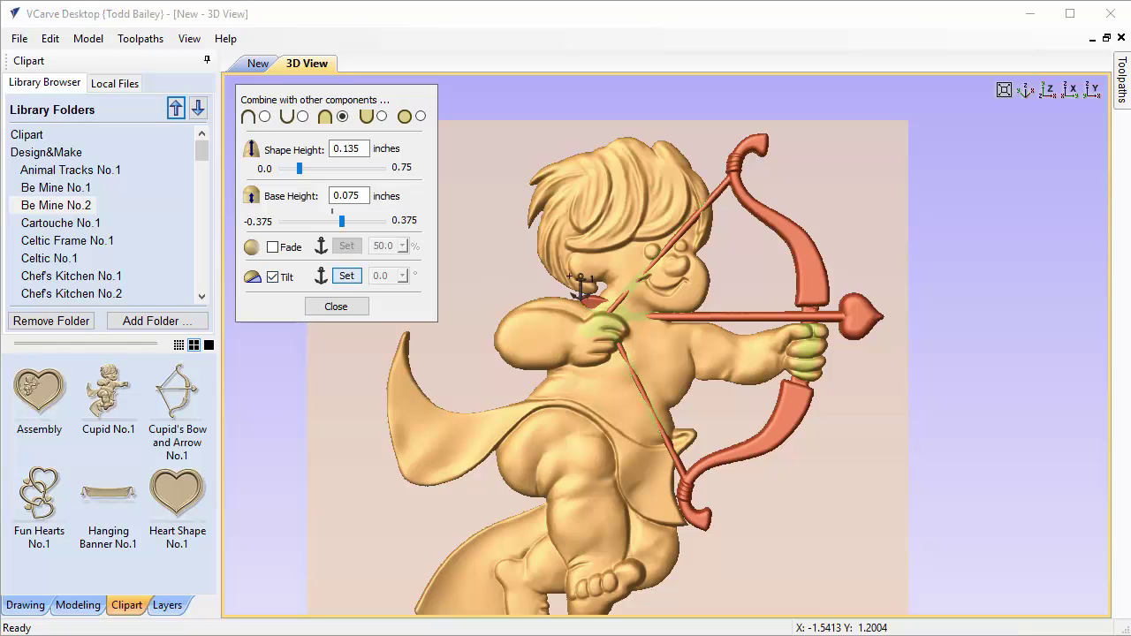
click(892, 316)
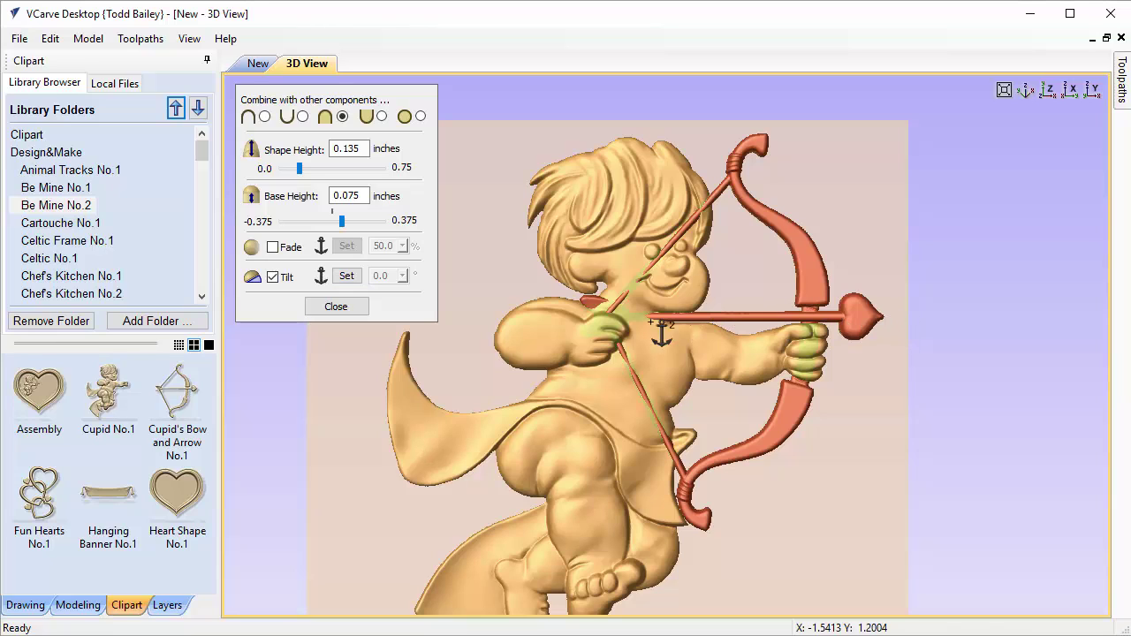
click(585, 318)
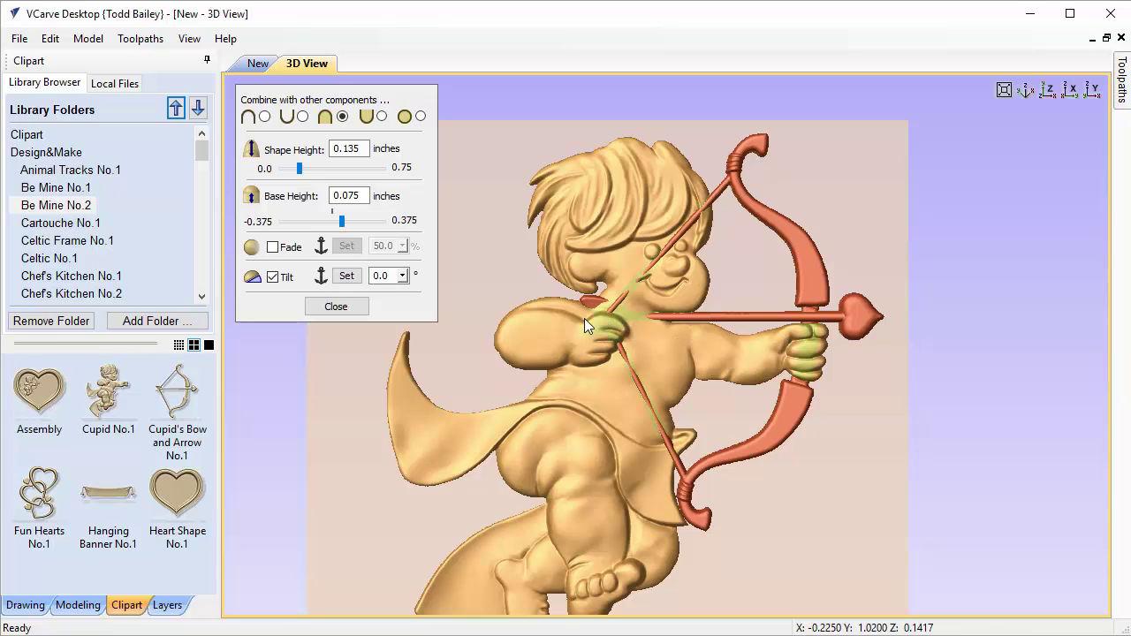
text(1)
click(341, 278)
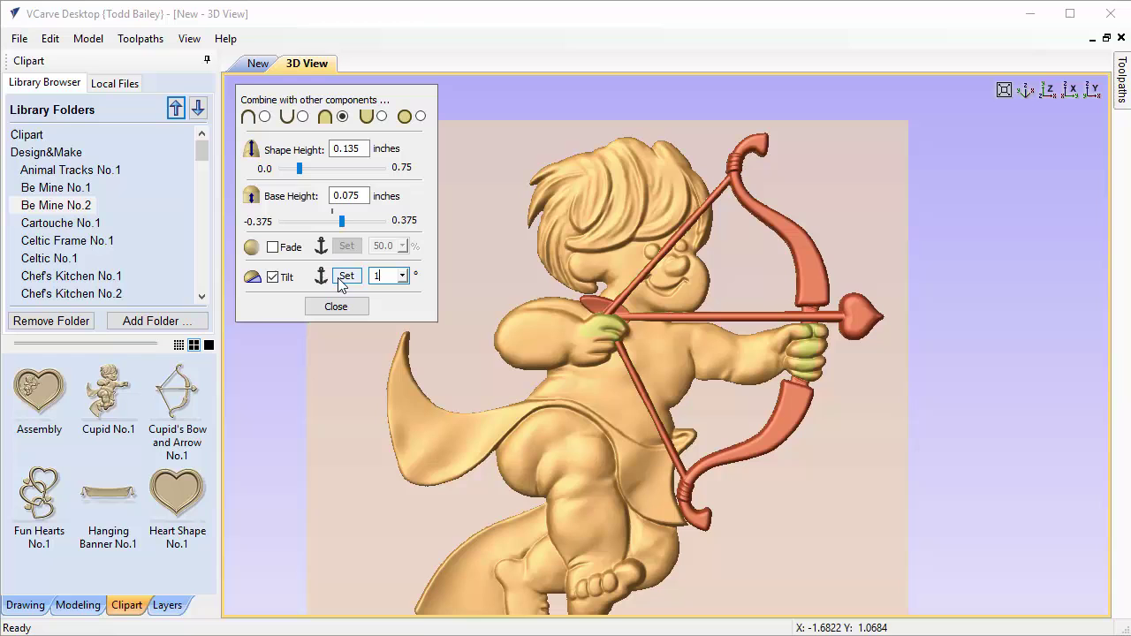
Step: Orbit to inspect the tilt, return to top view, and close the bow's combine settings
drag(814, 529, 639, 324)
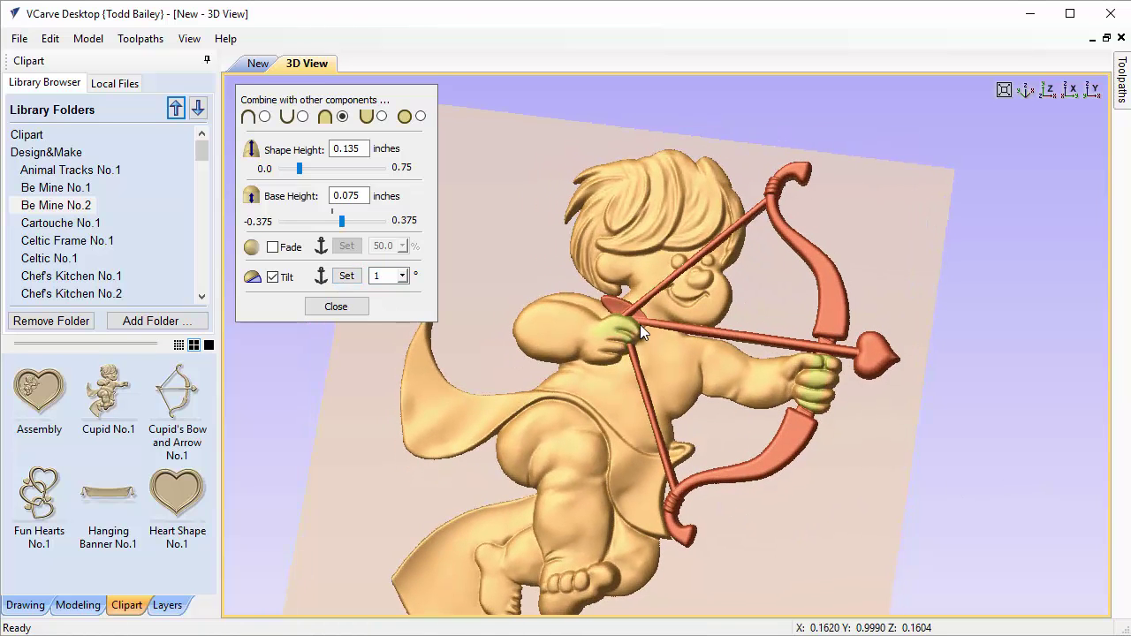
drag(679, 358, 618, 341)
drag(651, 383, 793, 390)
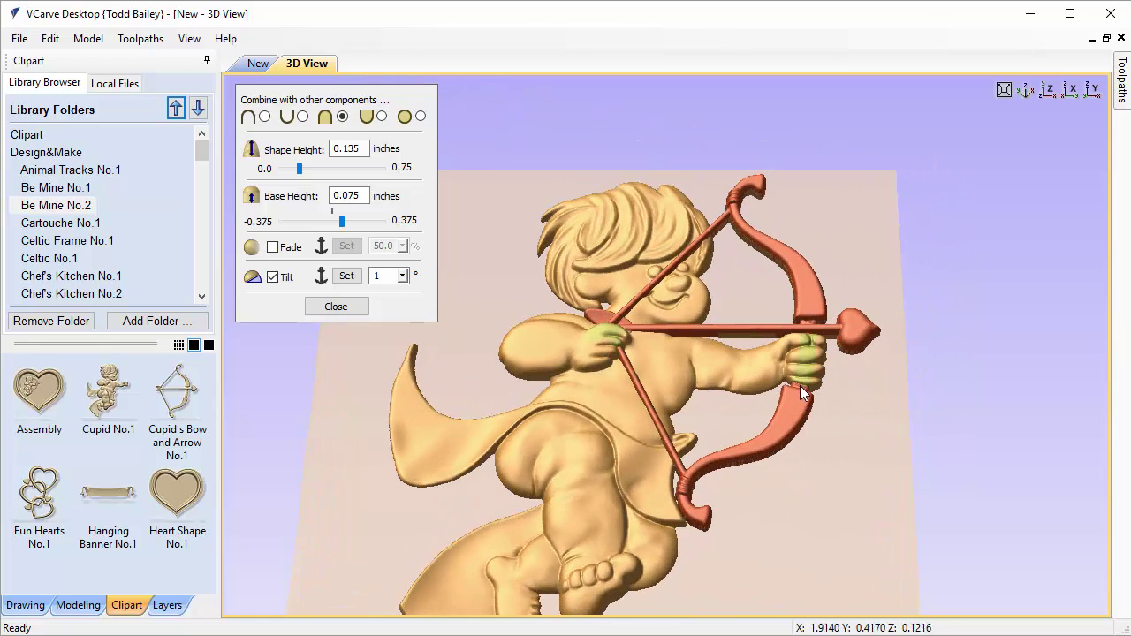
scroll(836, 386, up, 3)
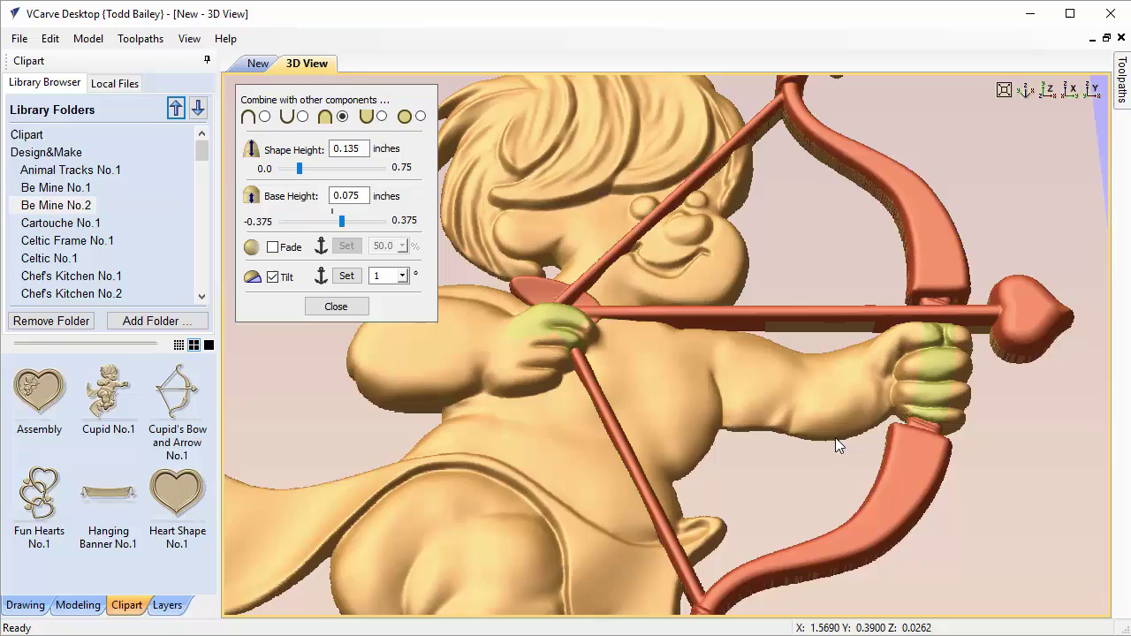
drag(798, 446, 805, 402)
scroll(805, 403, down, 5)
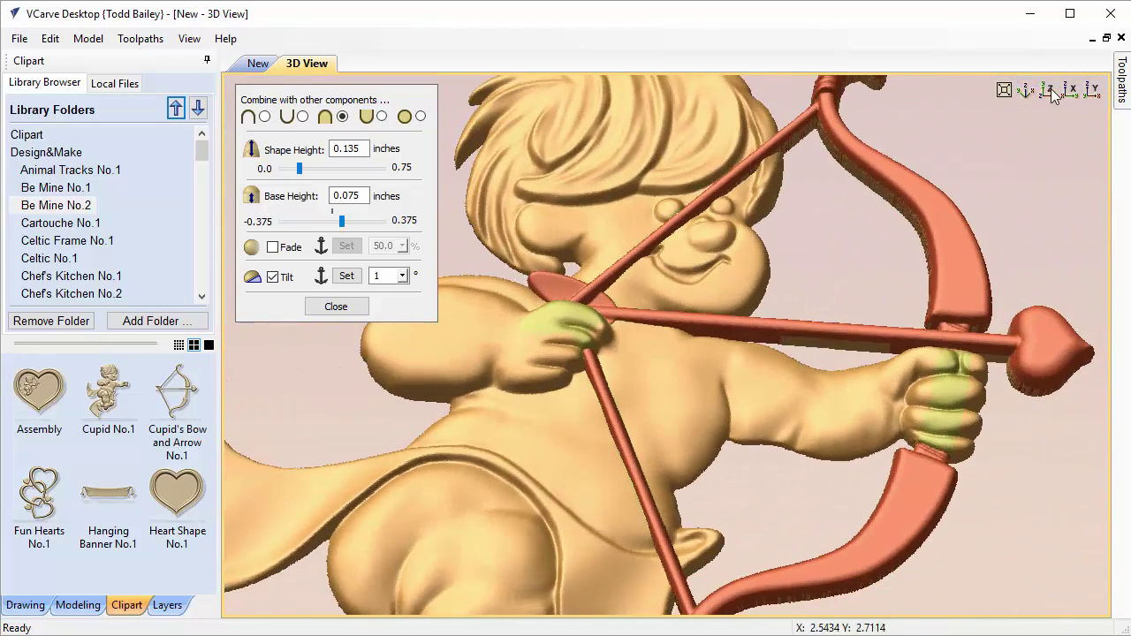
click(1049, 90)
scroll(680, 186, up, 2)
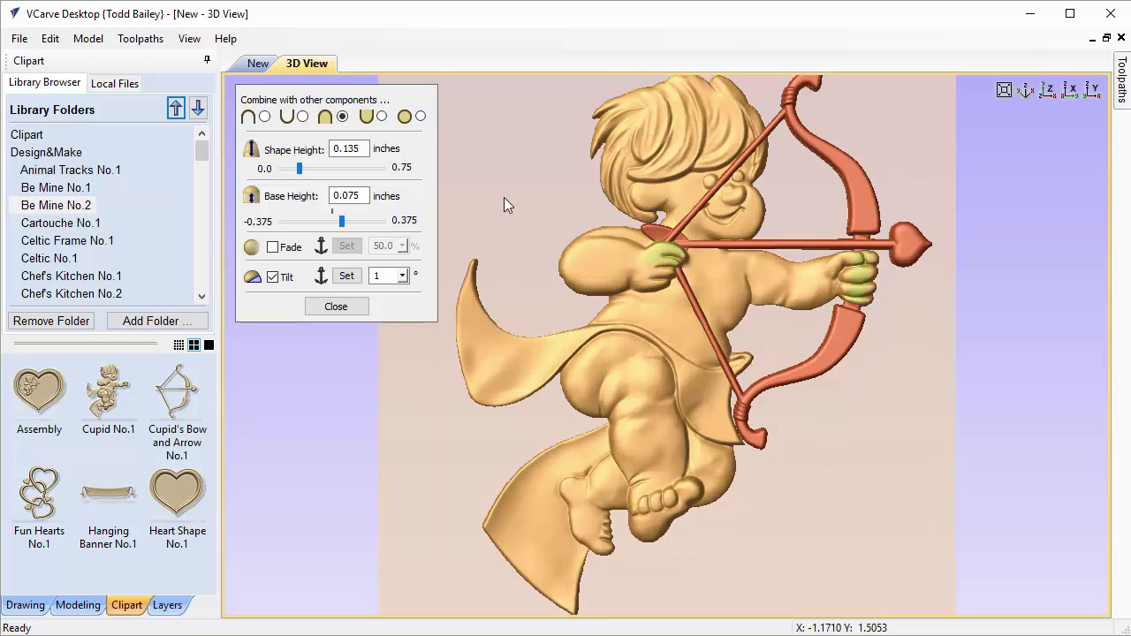
click(362, 304)
Step: Deselect the bow, adjust the view, and show the Modeling tools with the component tree
click(472, 240)
middle_drag(908, 355, 908, 423)
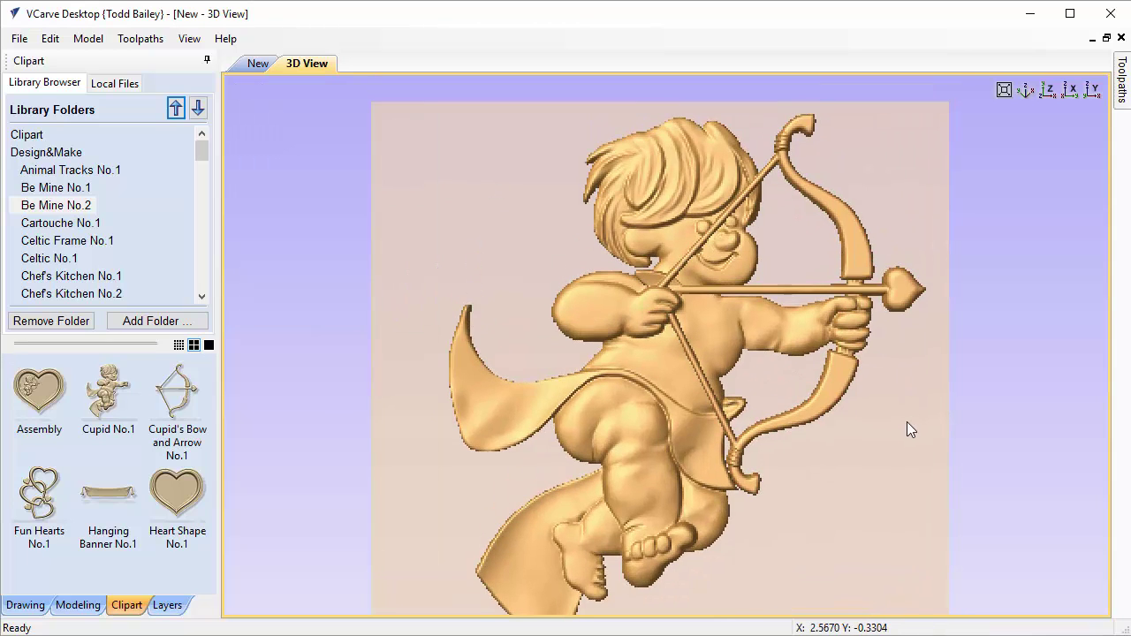
scroll(906, 423, down, 1)
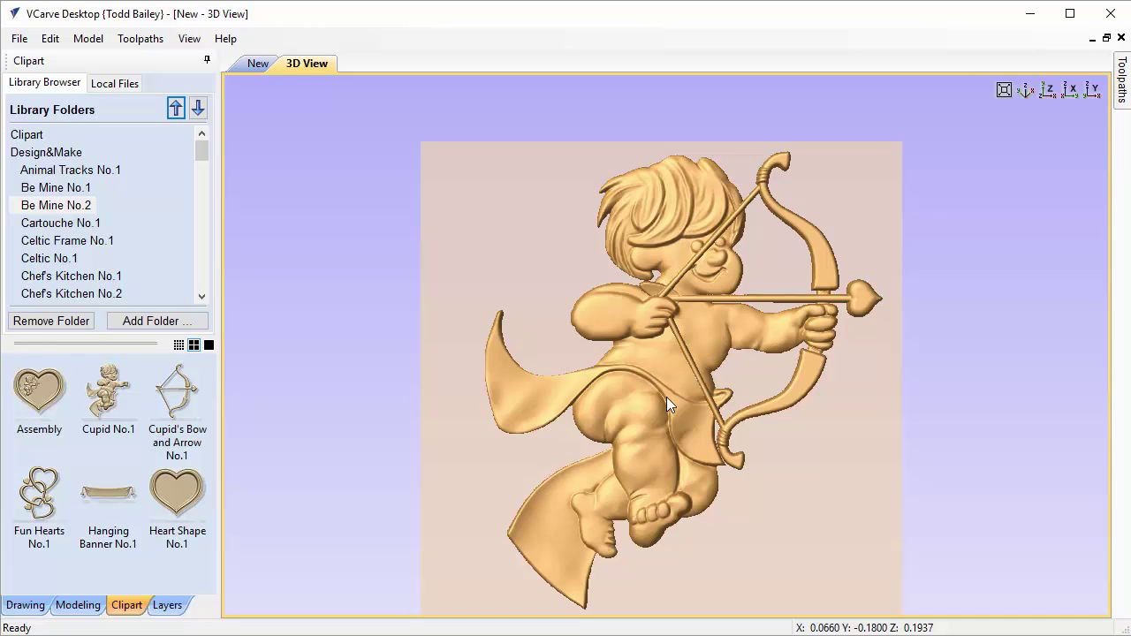
click(83, 605)
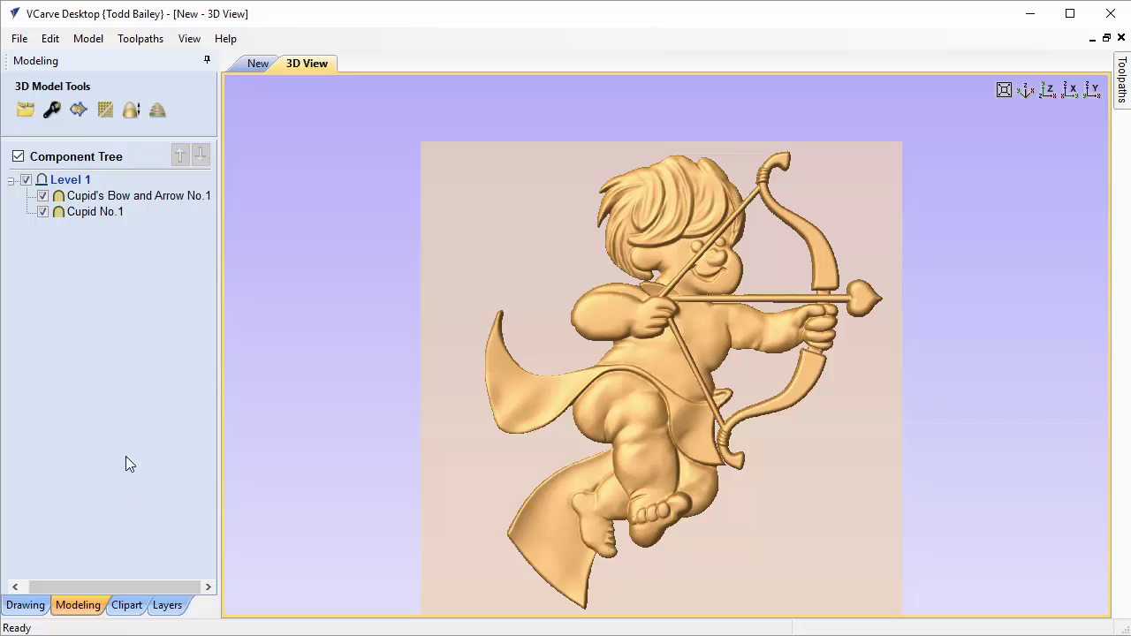
Step: Group Cupid No.1 with Cupid's Bow and Arrow No.1 in the component tree
click(88, 200)
ctrl+click(88, 212)
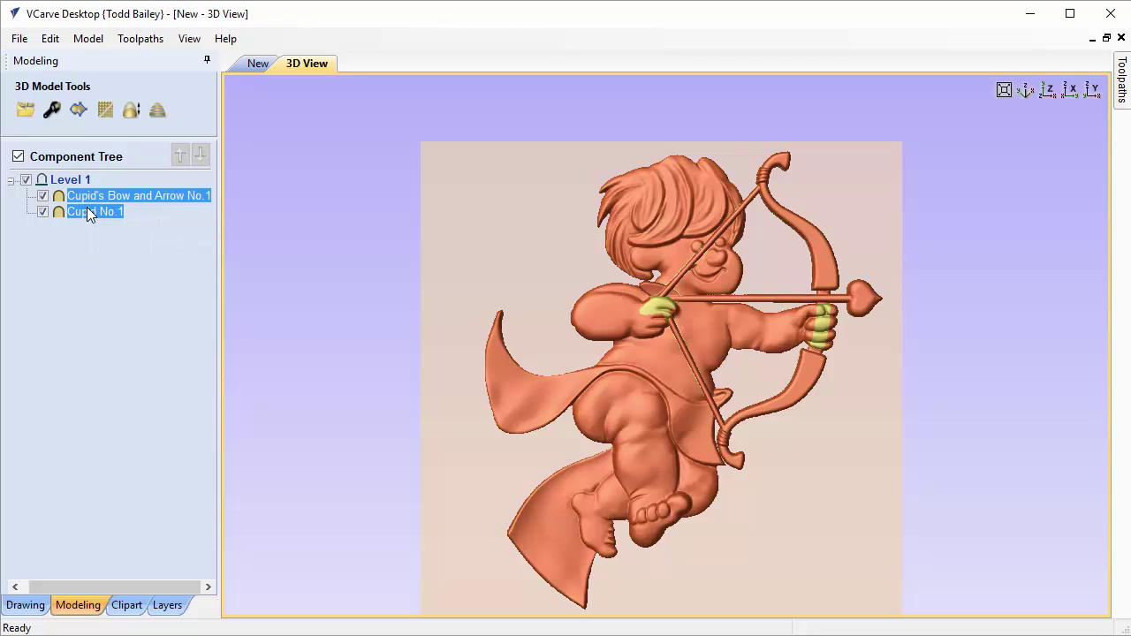
right_click(89, 212)
click(113, 292)
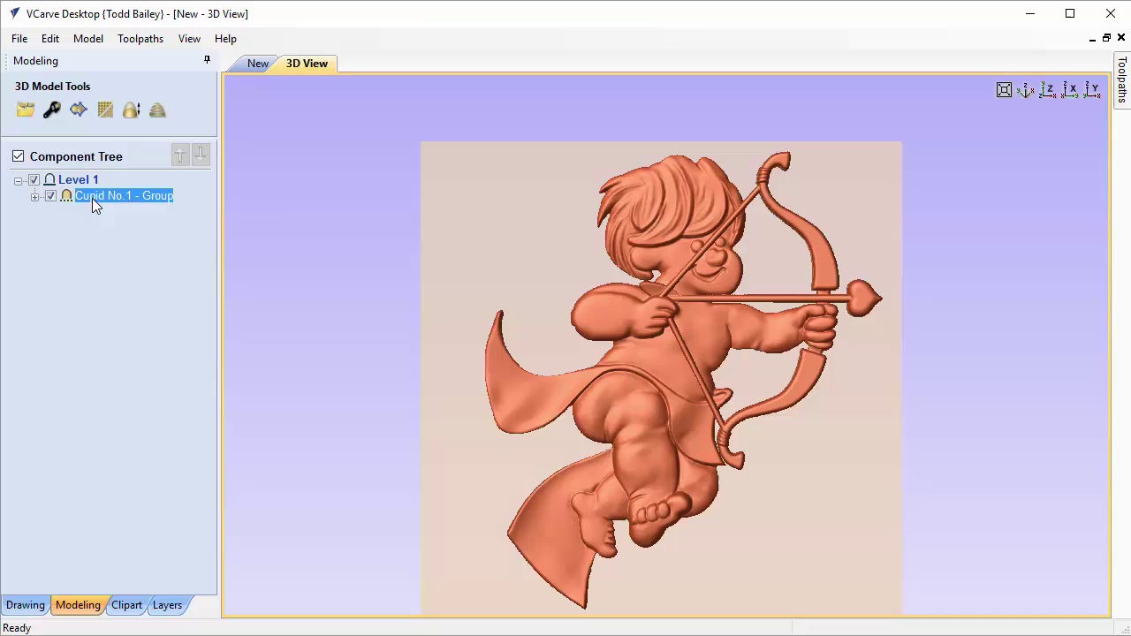
mouse_move(155, 194)
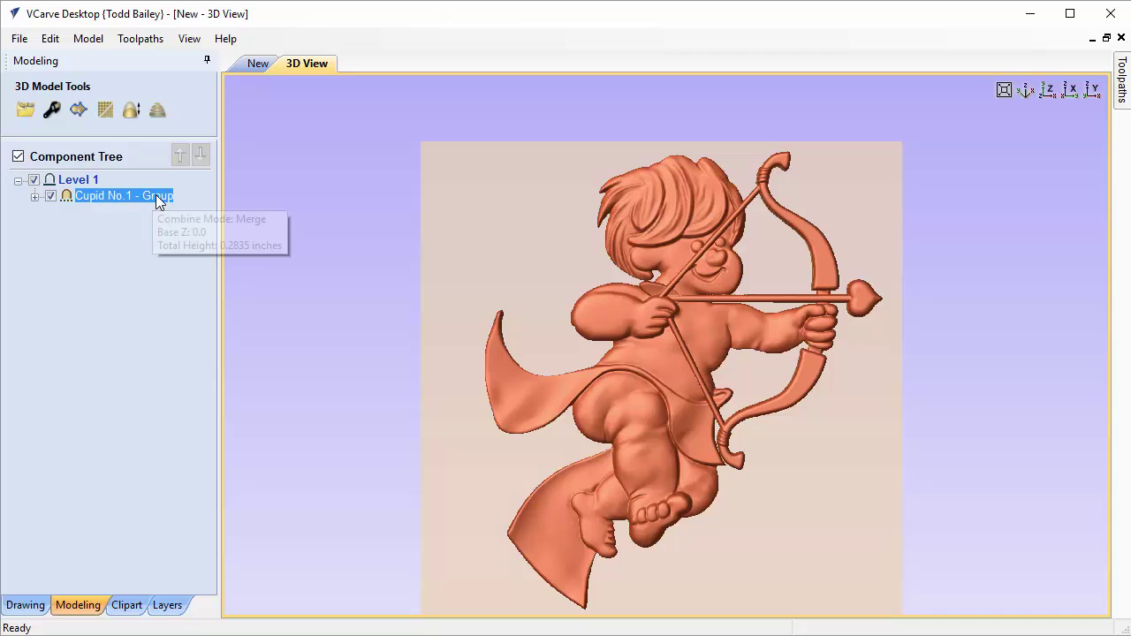
click(34, 197)
mouse_move(134, 219)
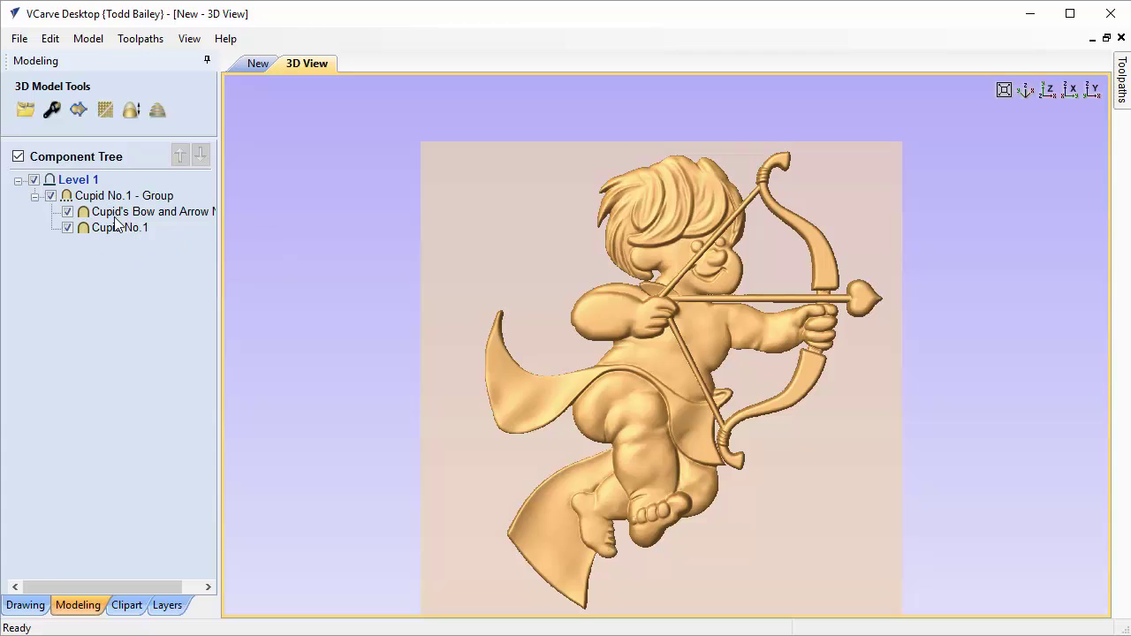
click(35, 196)
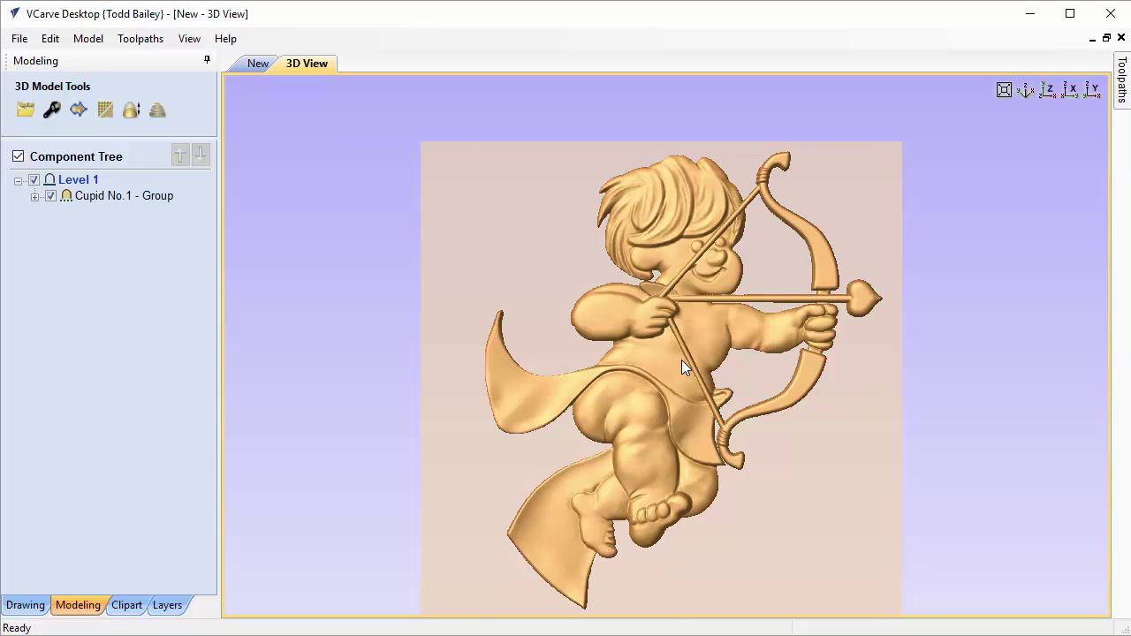
Step: Shrink the cupid group to 3.016 × 3.4605 inches and reposition it
click(681, 359)
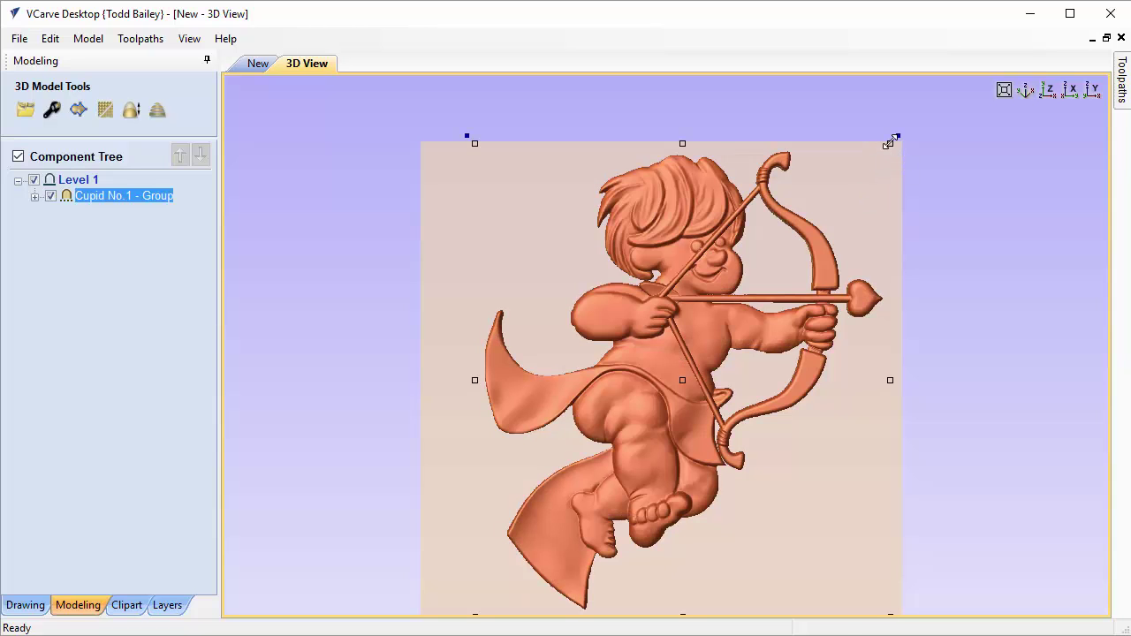
drag(890, 146, 725, 266)
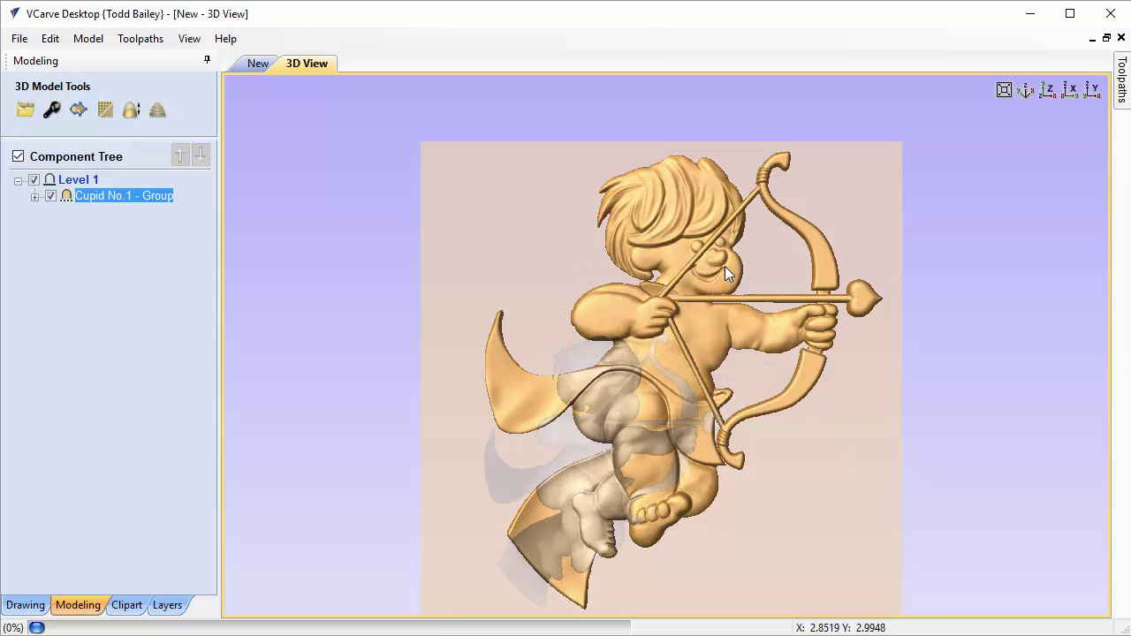
drag(603, 481, 616, 368)
click(126, 605)
Step: Add the Heart Shape No.1 dish and scale the cupid into the heart's upper-left area
drag(176, 502, 710, 394)
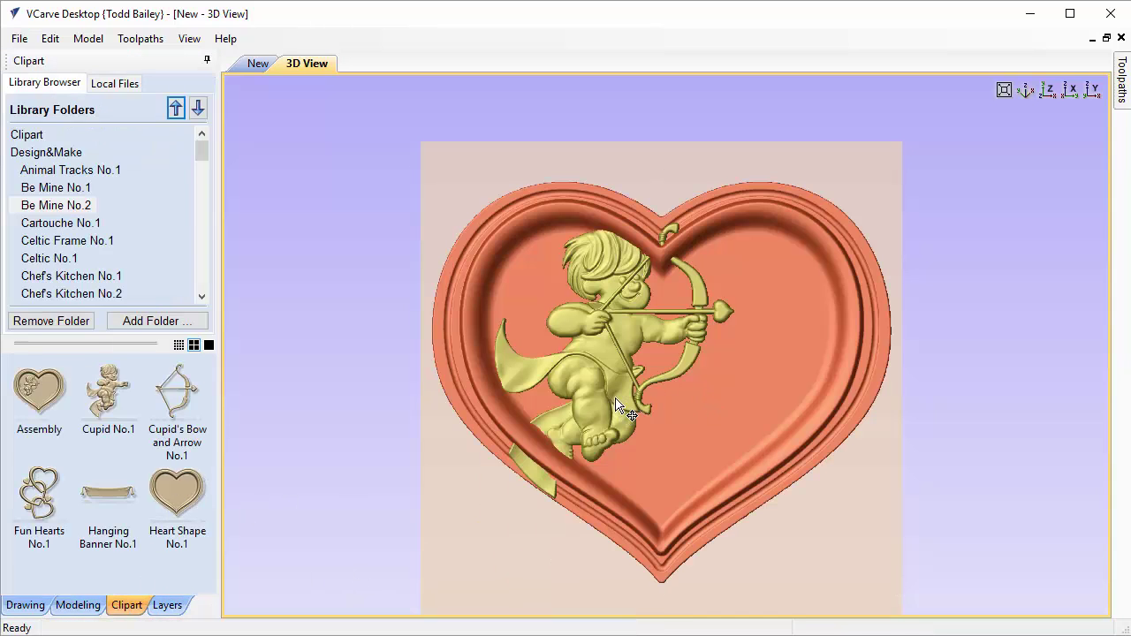
click(527, 147)
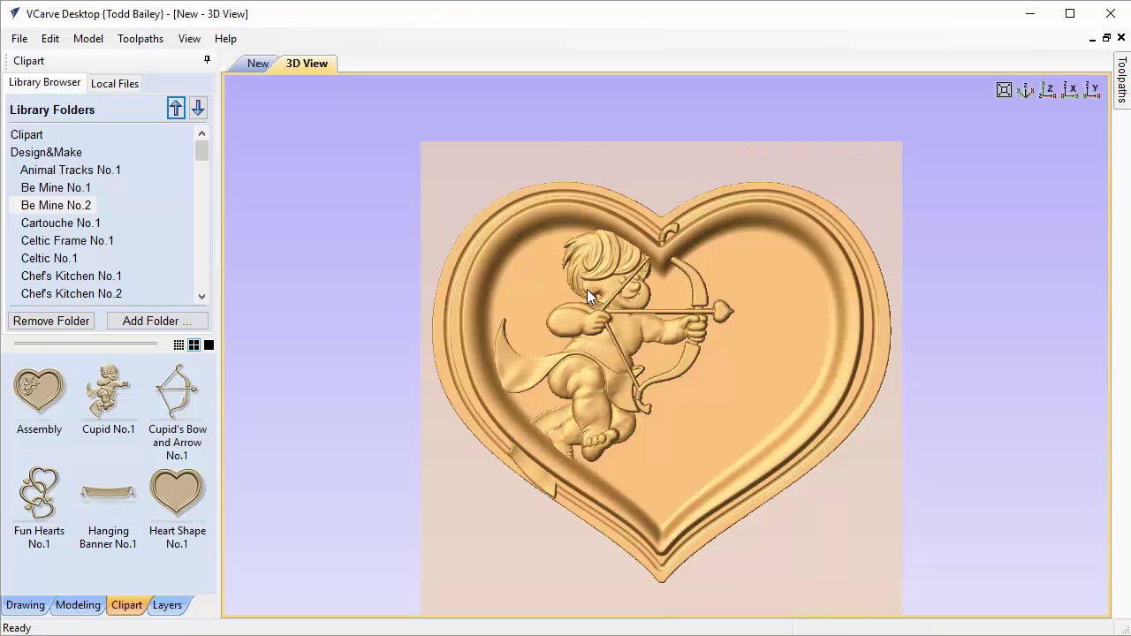
click(587, 289)
drag(743, 216, 701, 243)
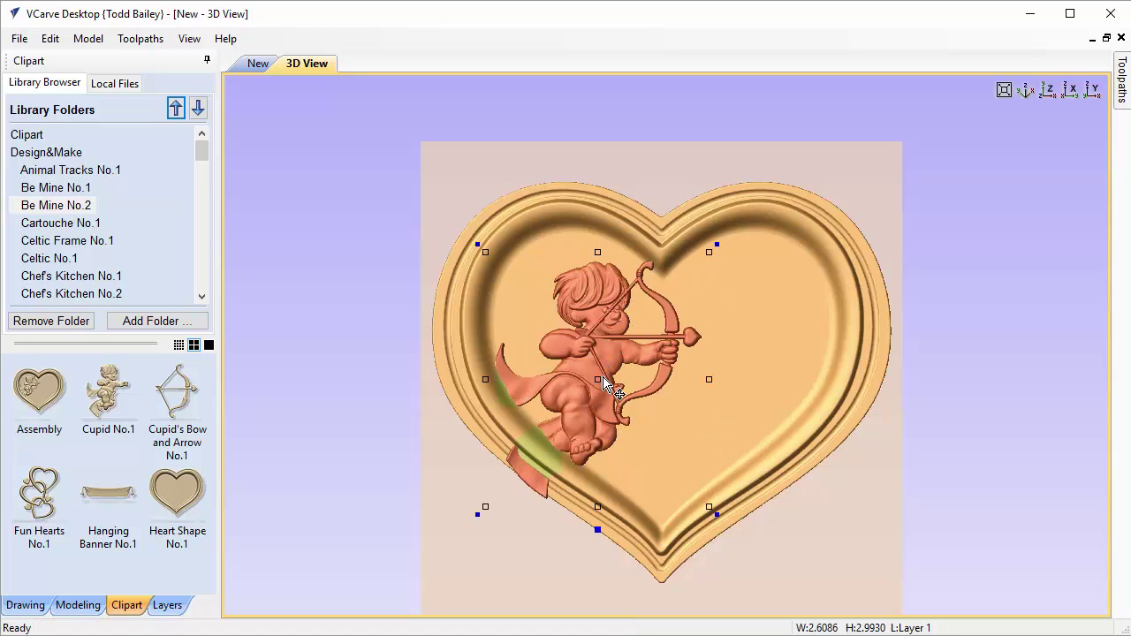
drag(599, 369, 606, 367)
drag(698, 251, 592, 362)
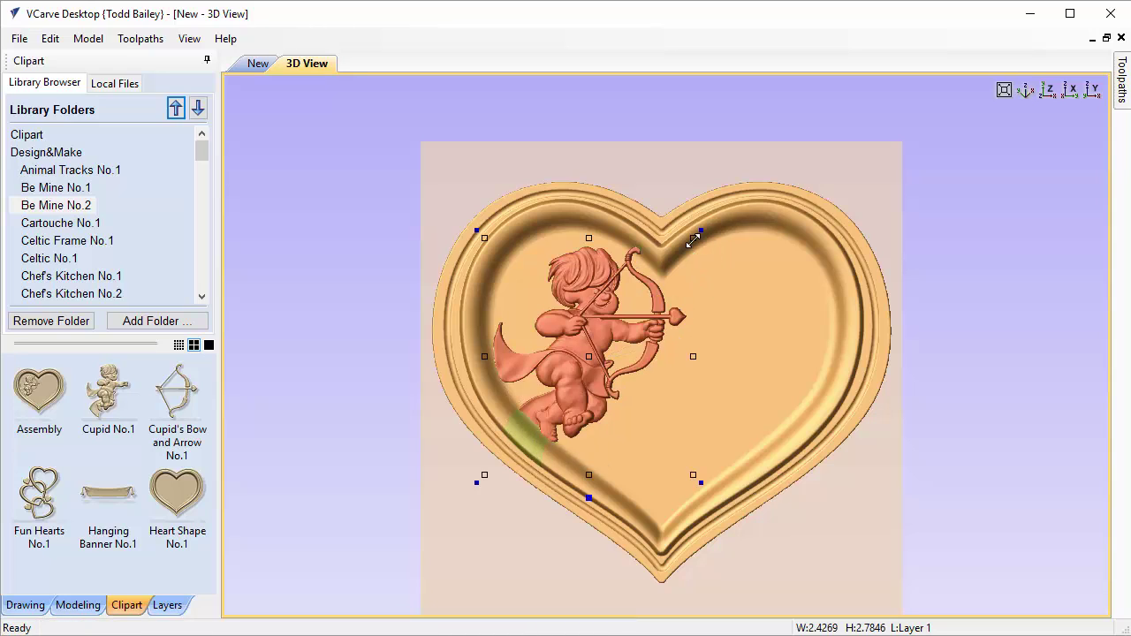
Step: Shrink the cupid further to 2.3237 × 2.6661 inches and tilt the view to check it
click(690, 246)
click(599, 381)
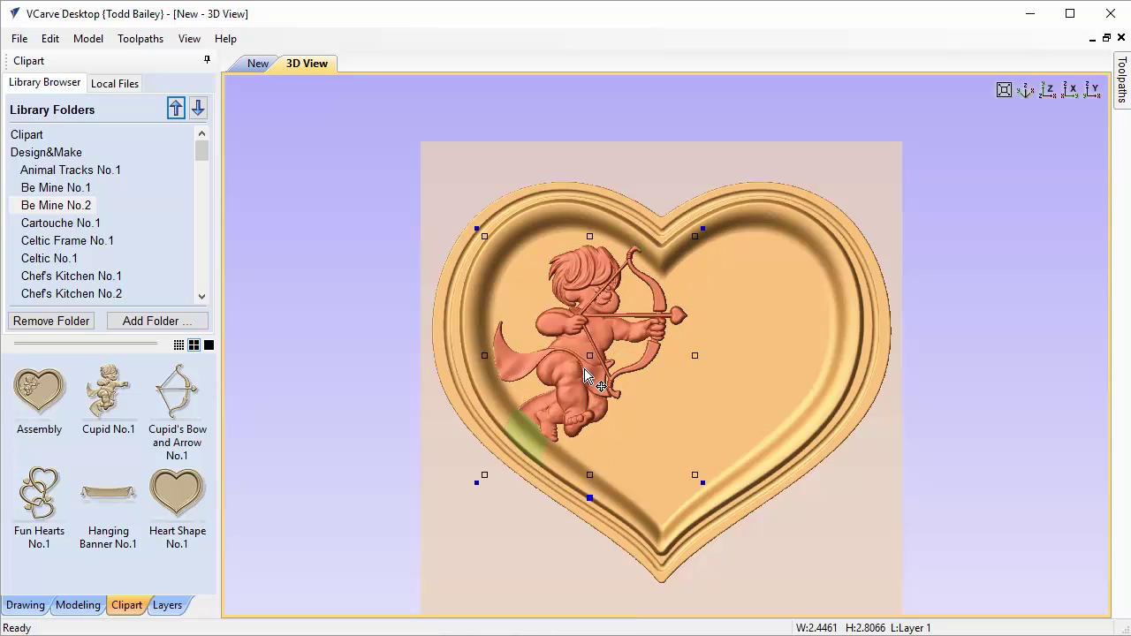
click(590, 358)
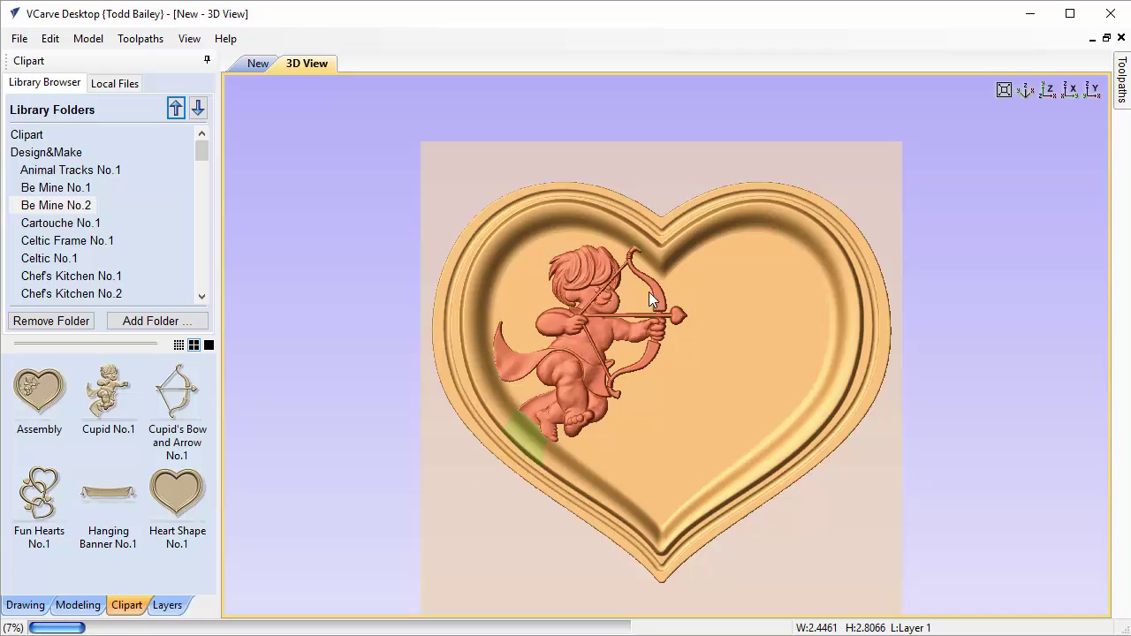
drag(695, 240, 685, 251)
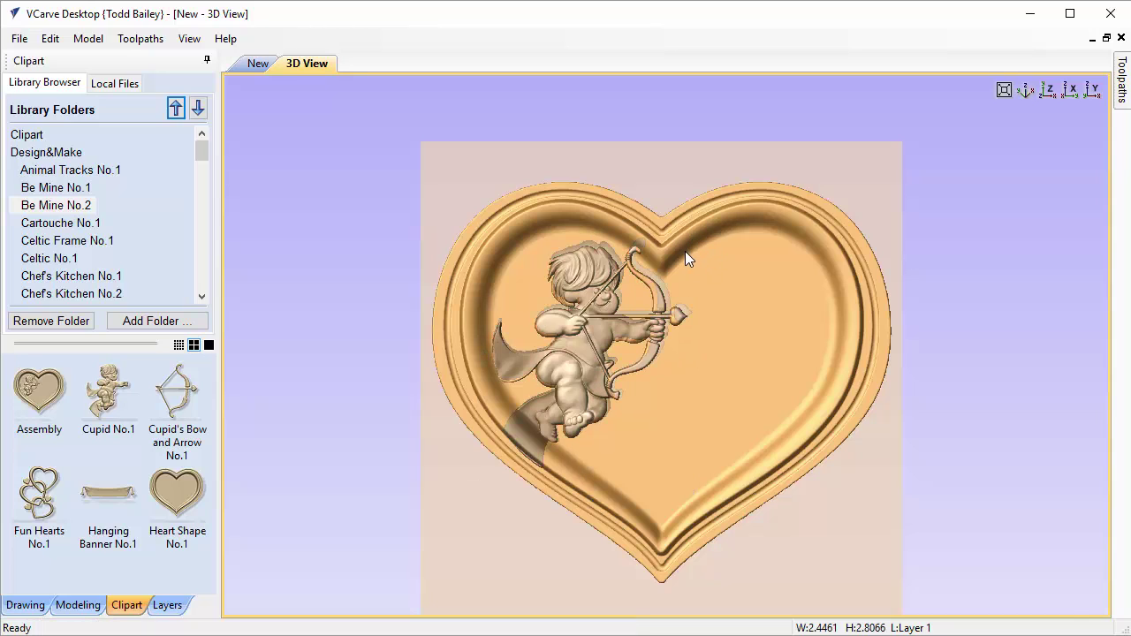
key(Escape)
click(590, 358)
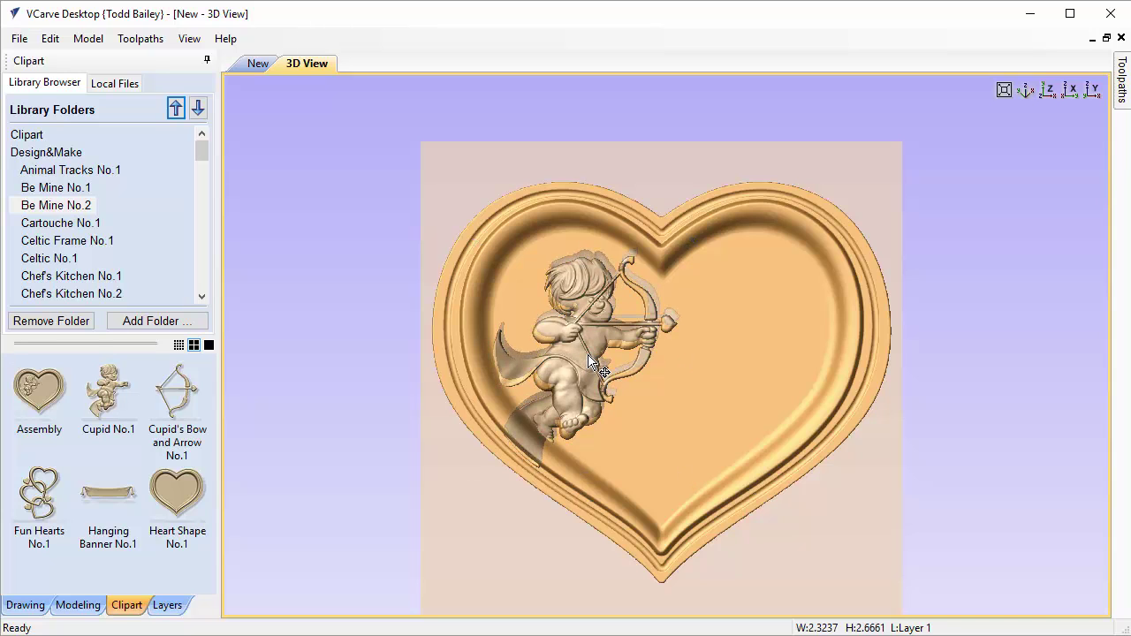
drag(463, 551, 612, 454)
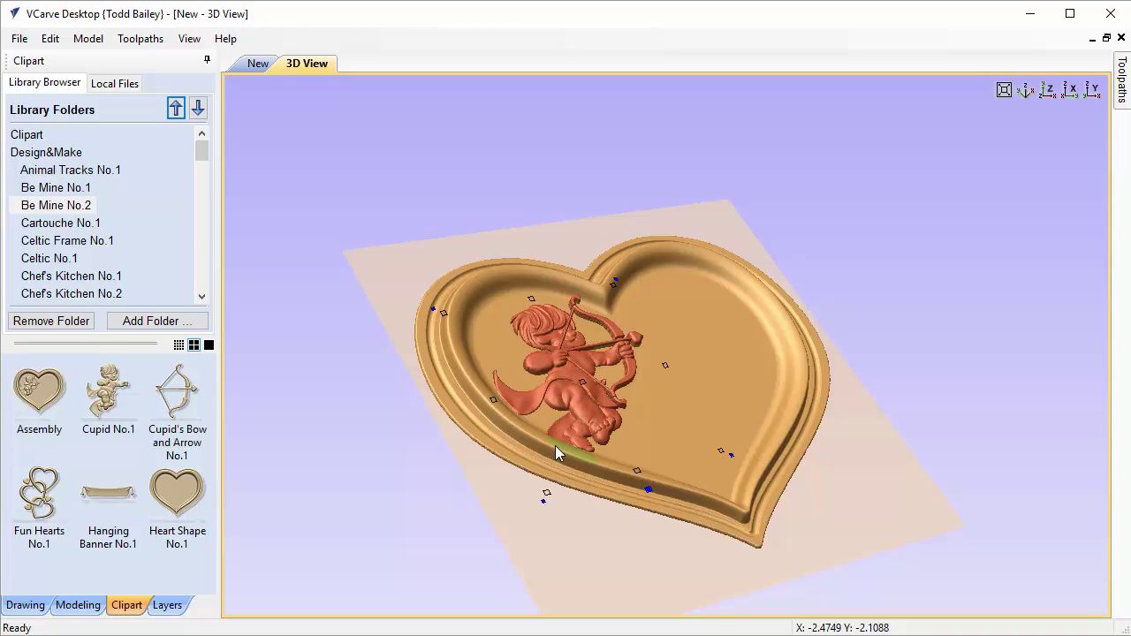
Step: Select the cupid group and change its Shape Height from 0.1318 to 0.19 inches
click(684, 494)
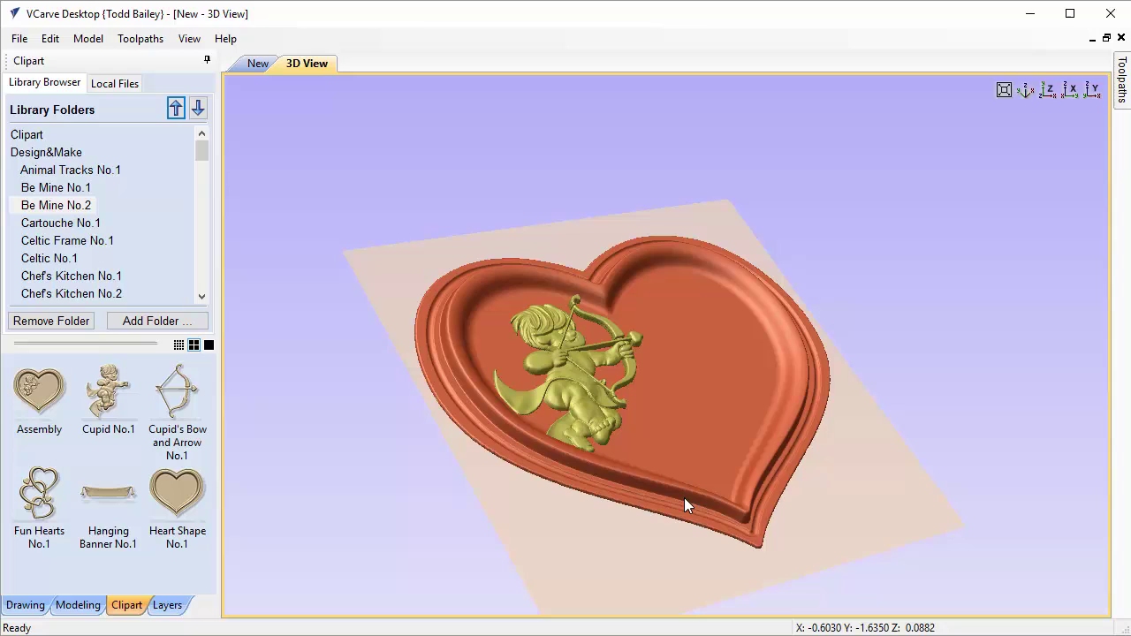
mouse_move(776, 577)
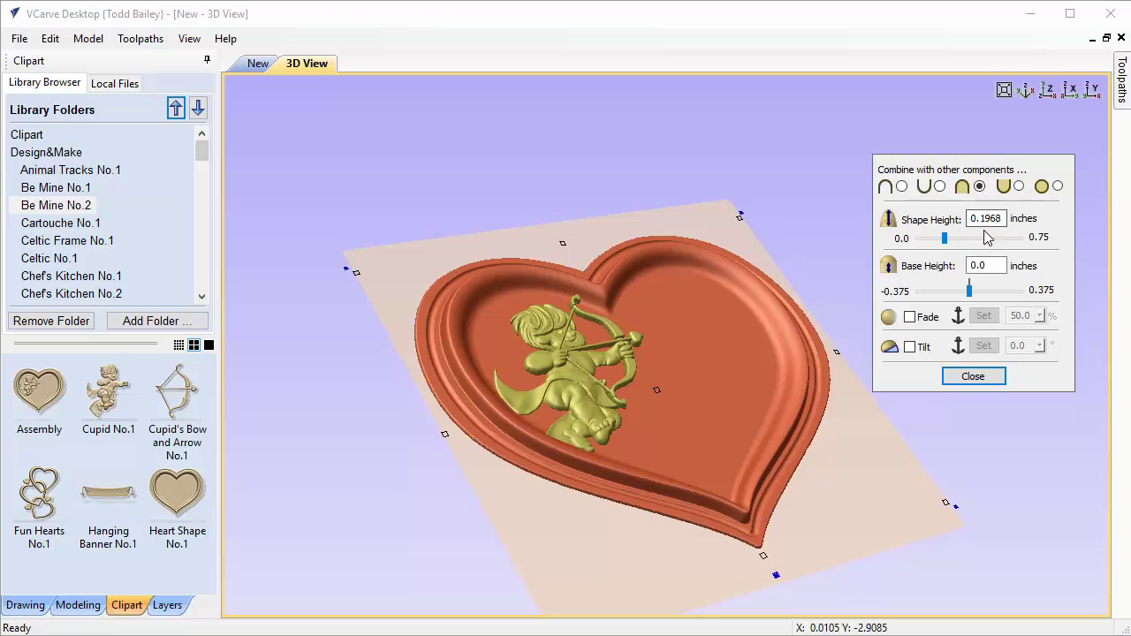
click(568, 365)
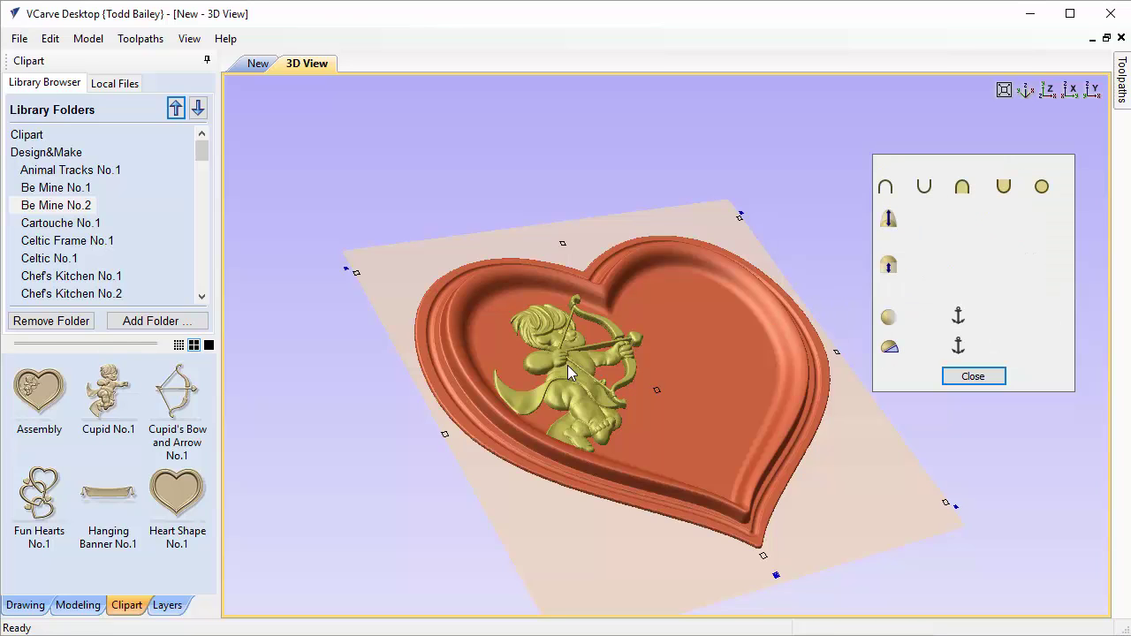
drag(982, 218, 1021, 217)
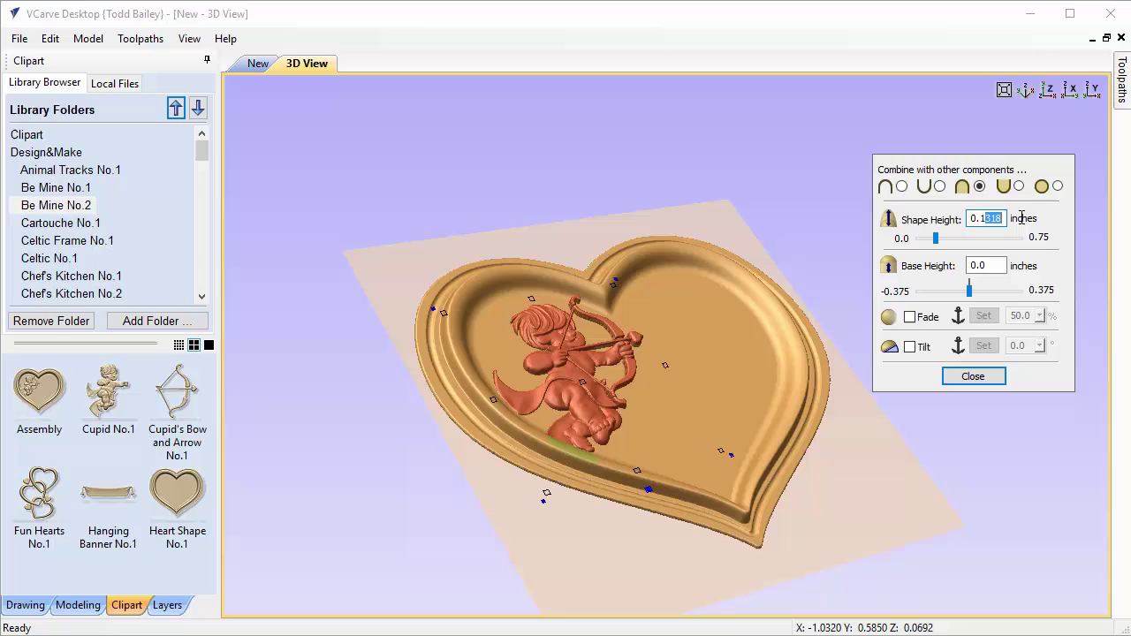
text(9)
key(Return)
click(999, 382)
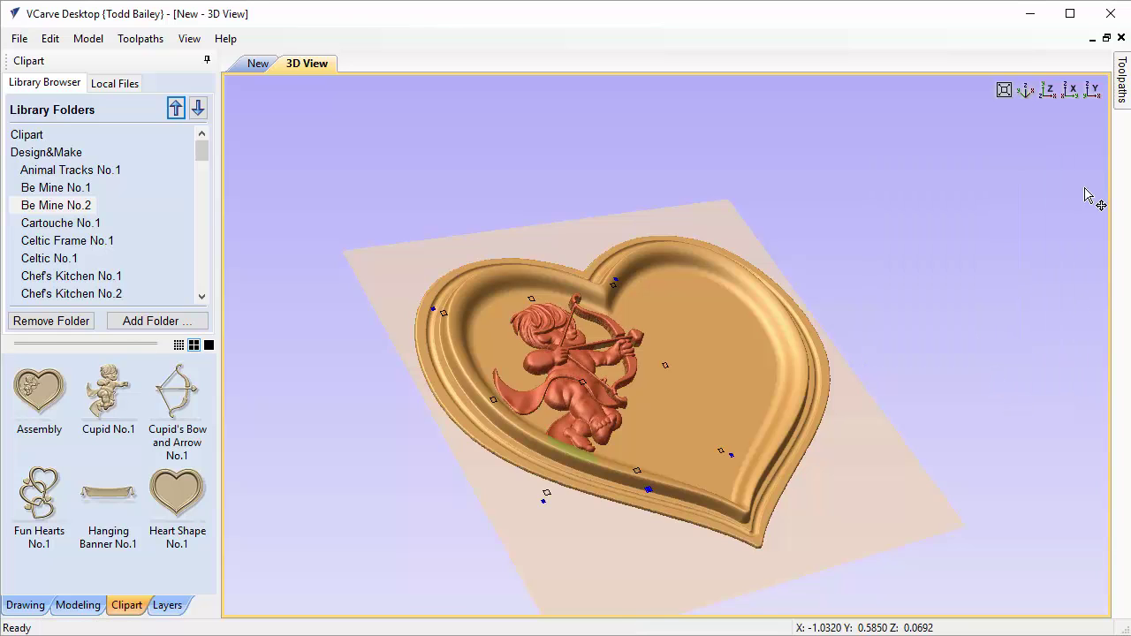
Step: Switch to the top view, deselect the cupid, and zoom in on the heart dish
click(1049, 89)
click(773, 311)
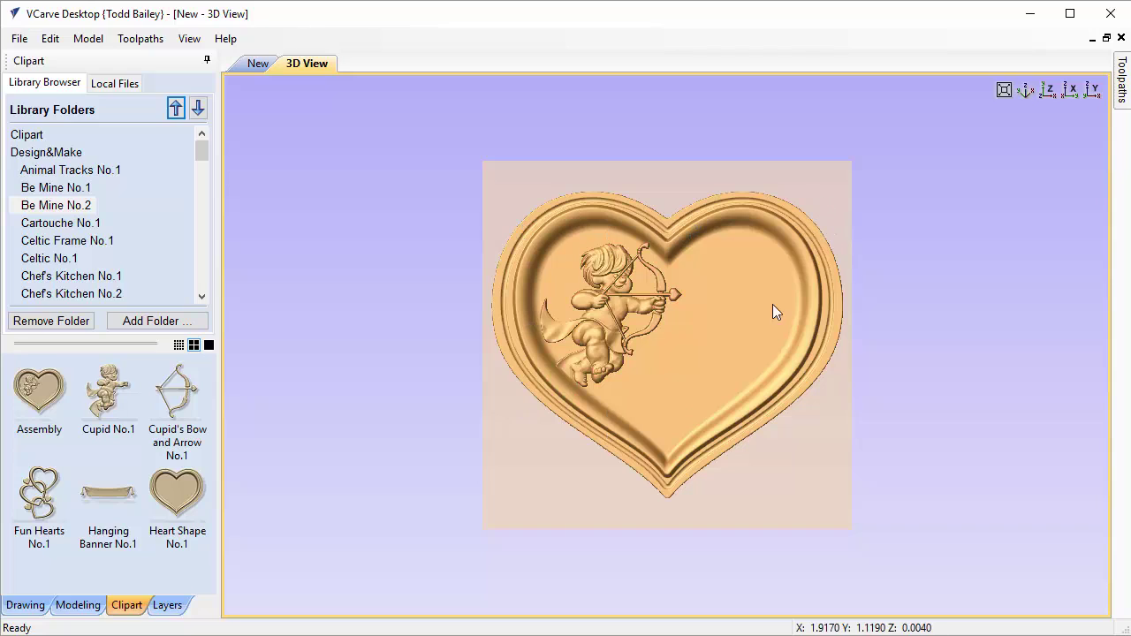
scroll(771, 314, up, 1)
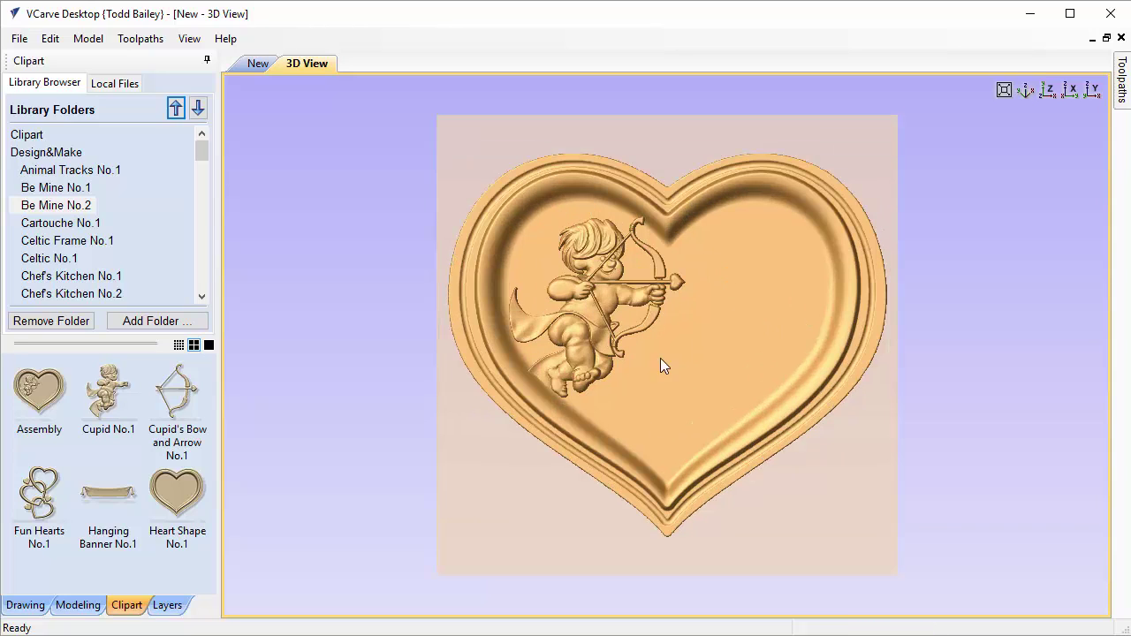